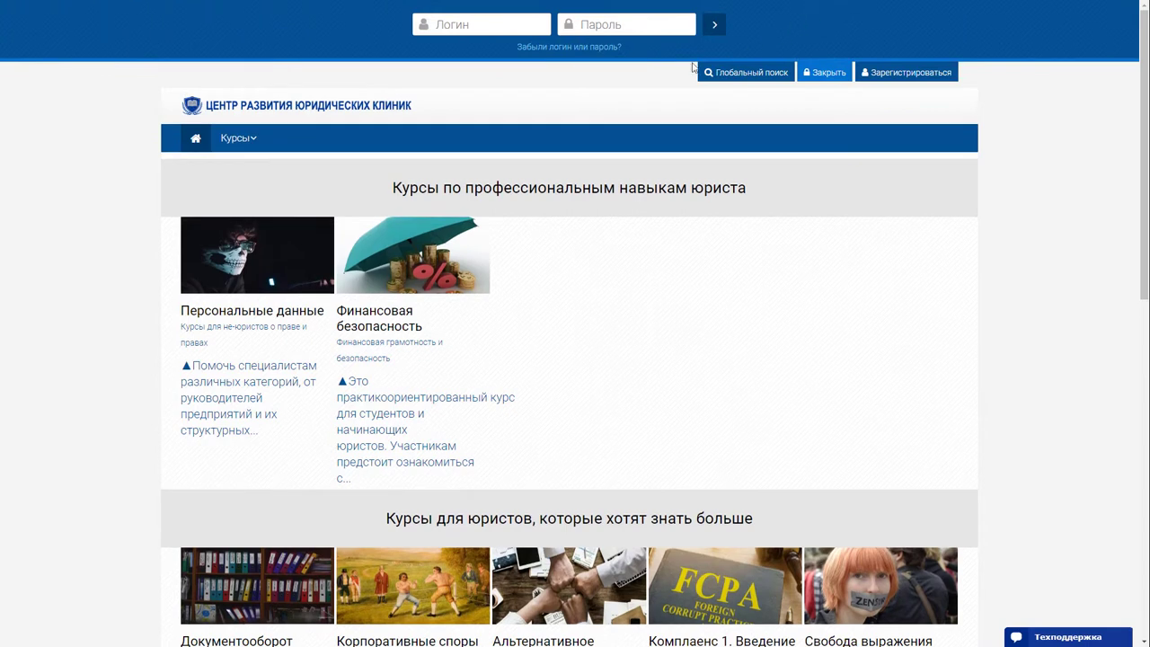
Log in to the site with the saved username and the account password
click(446, 24)
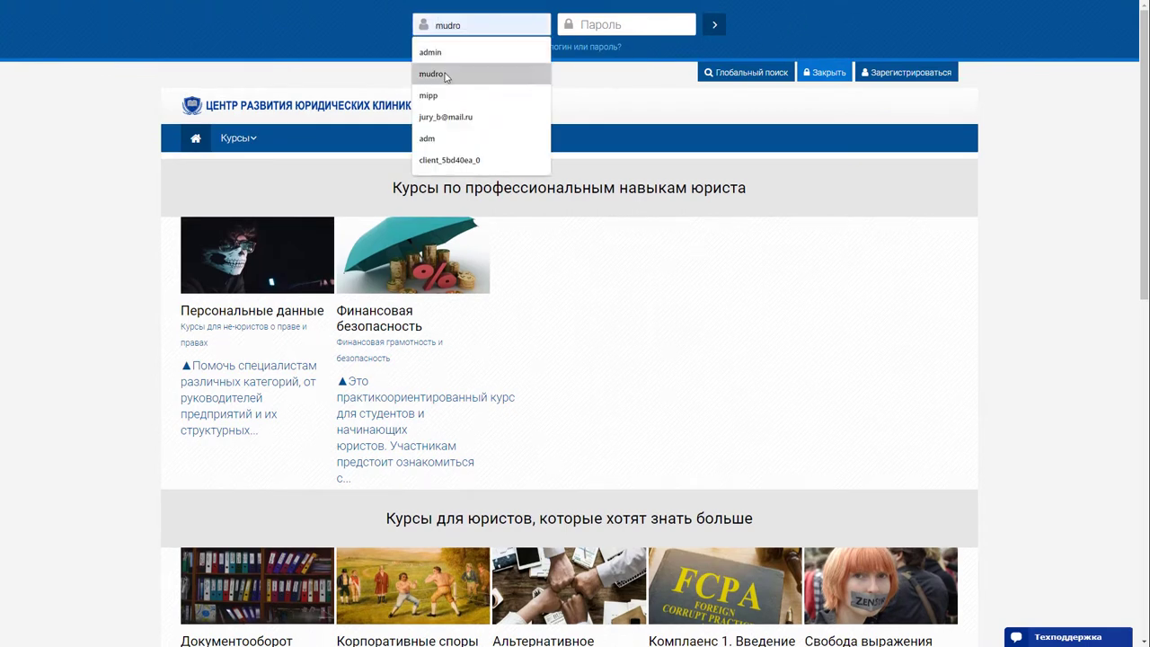
click(445, 74)
click(584, 24)
text(*)
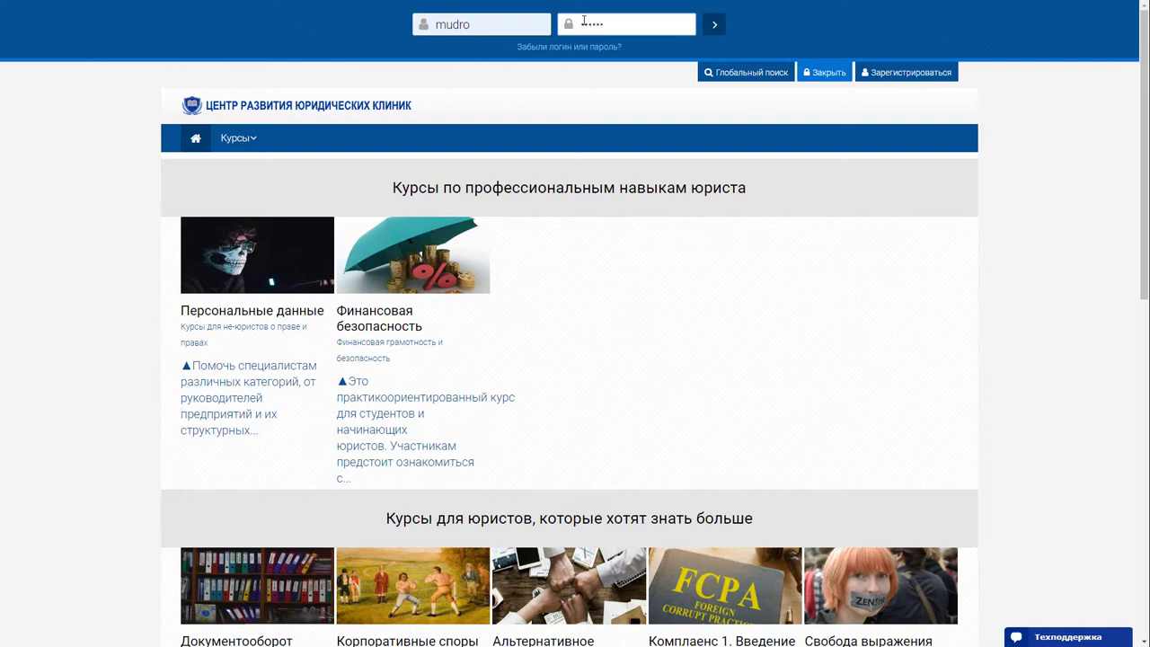
key(Return)
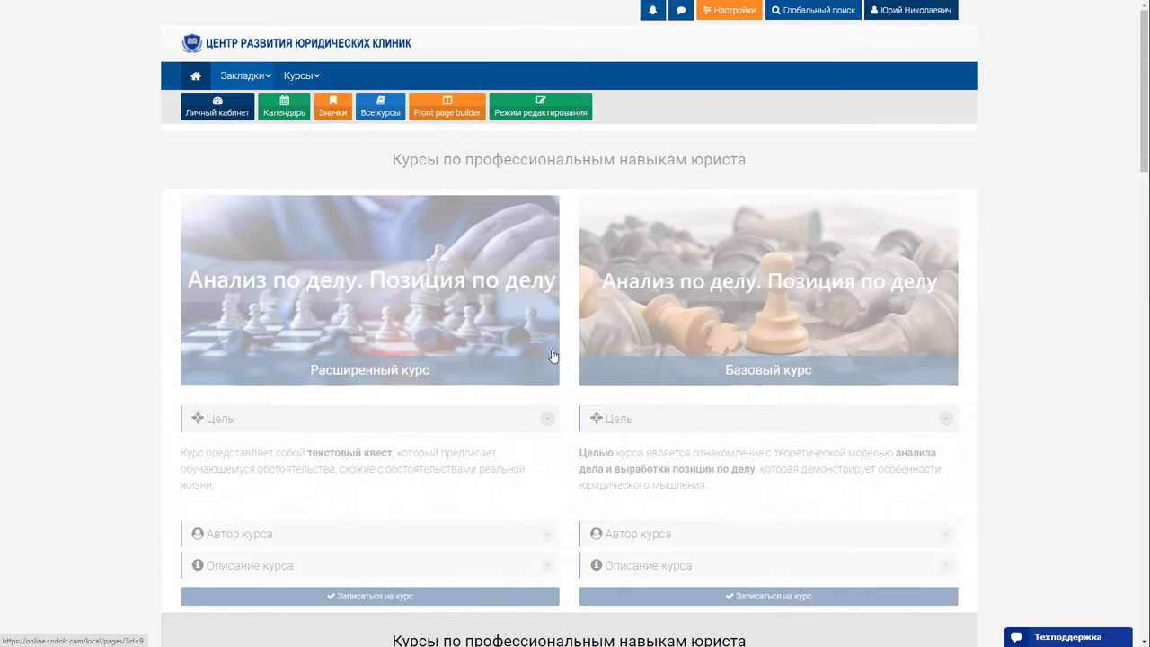
Examine the front page's course blocks, expanding the author and description sections of the Расширенный курс
scroll(433, 336, down, 2)
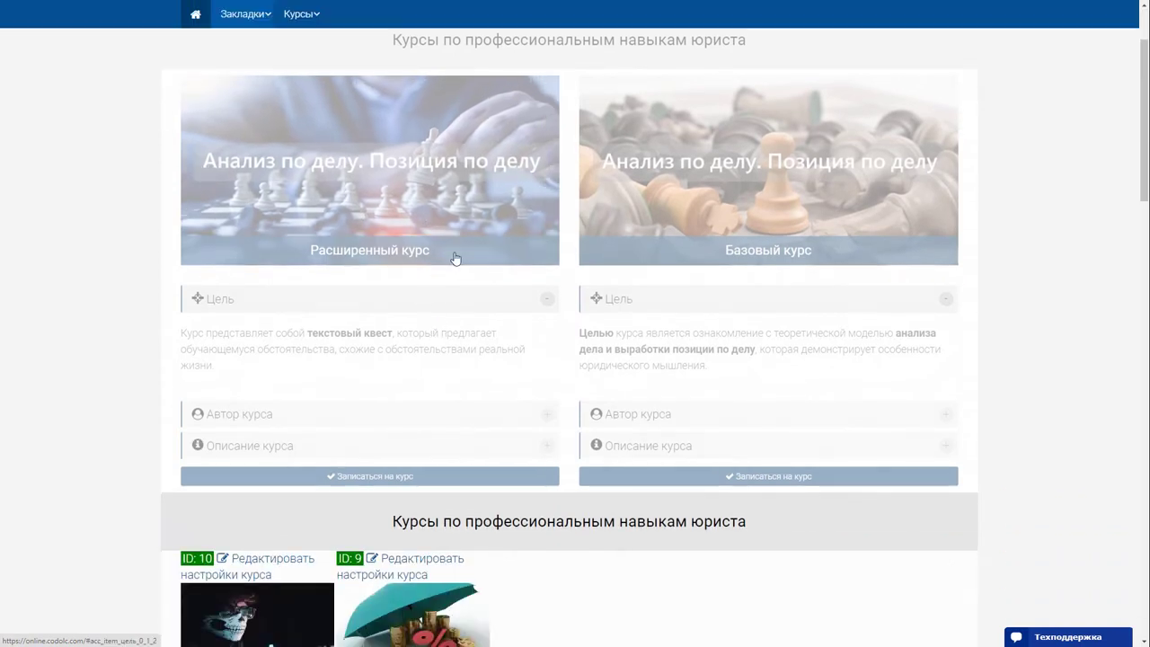
click(232, 414)
click(232, 487)
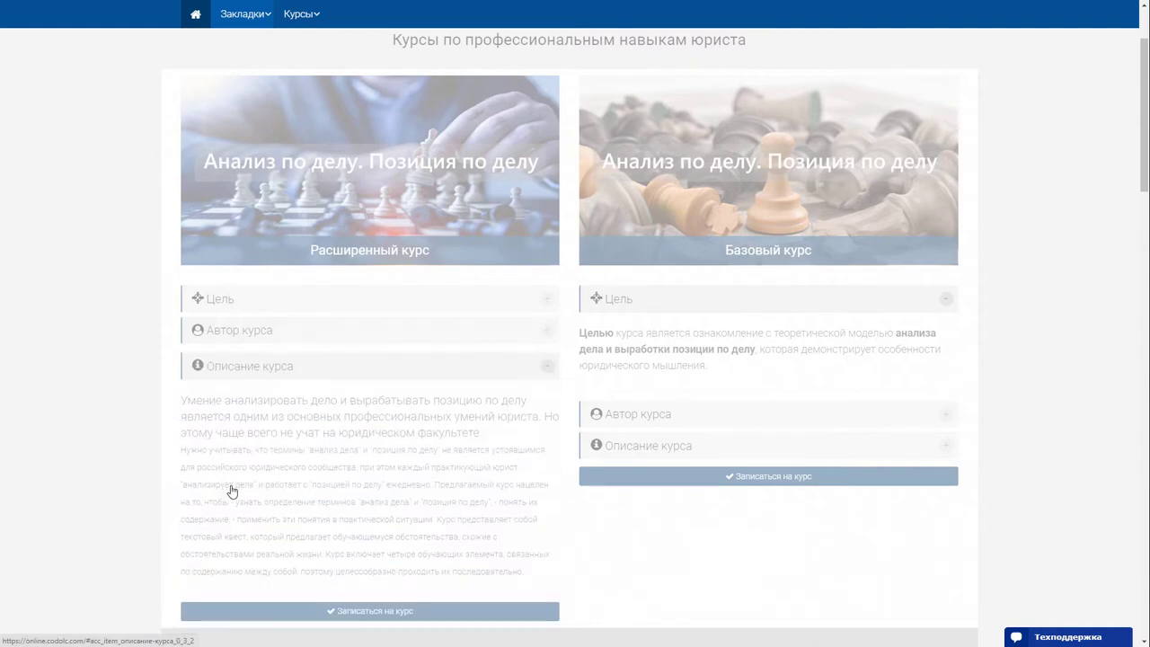
scroll(286, 424, up, 2)
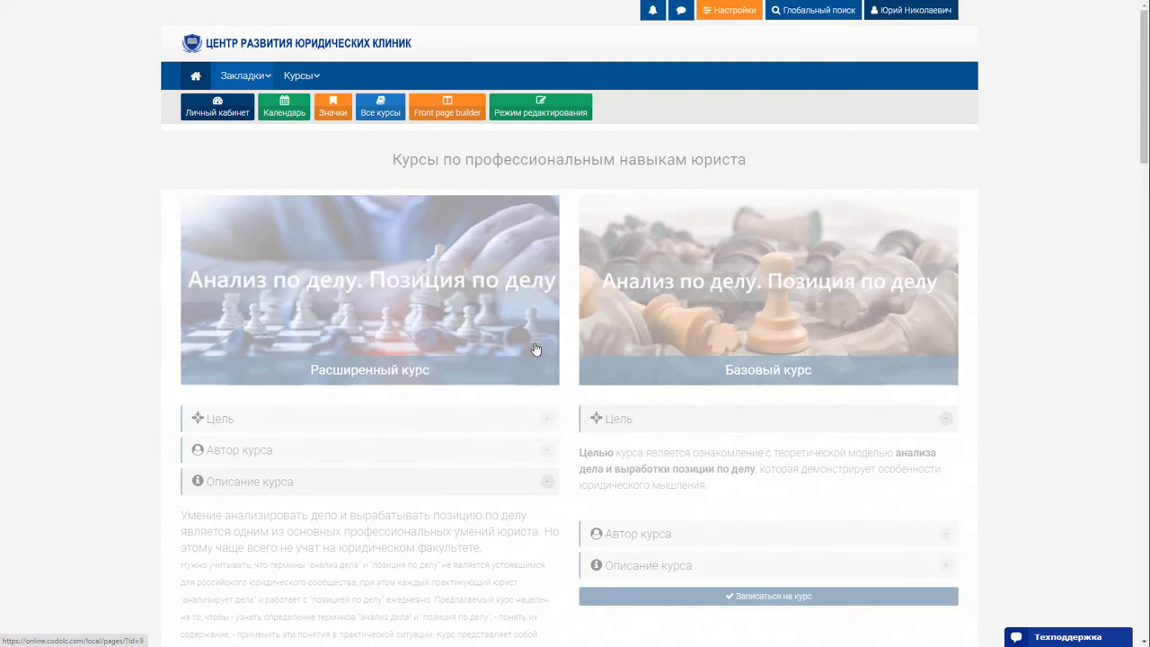
scroll(537, 349, down, 3)
scroll(537, 347, down, 3)
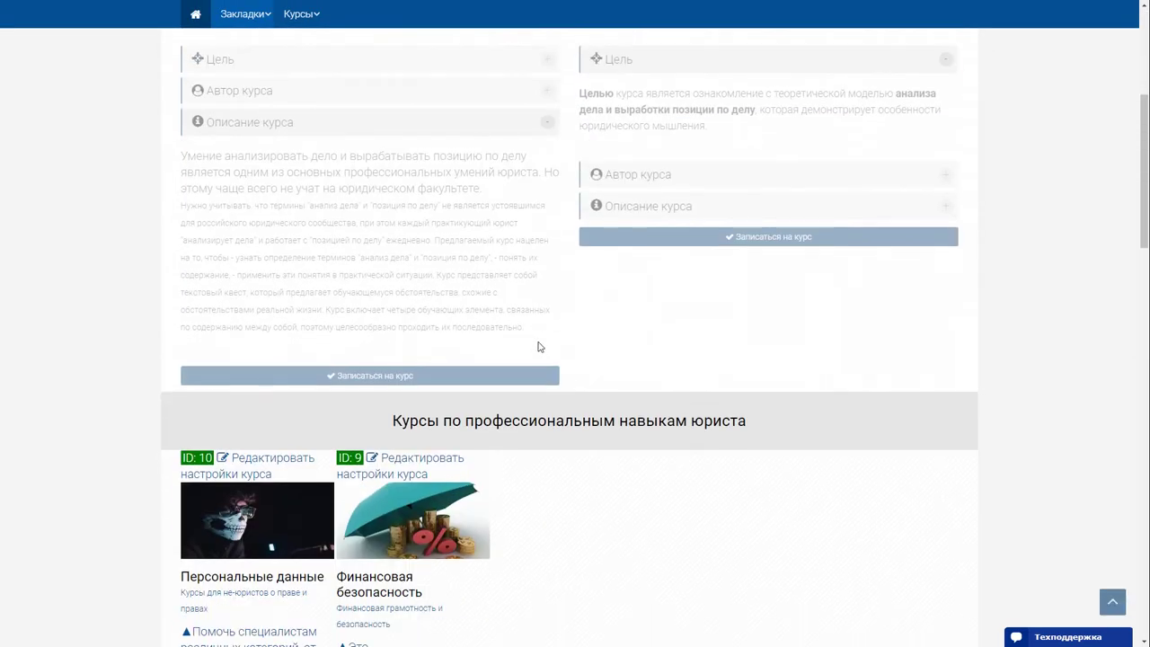
scroll(541, 337, down, 3)
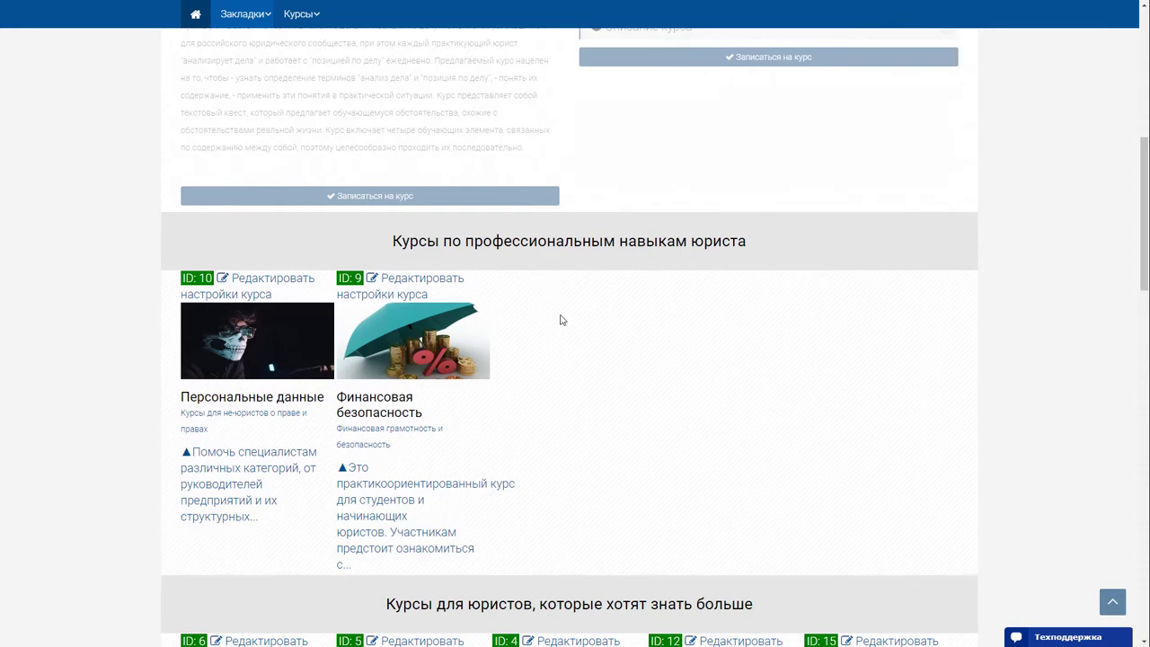
scroll(560, 321, up, 9)
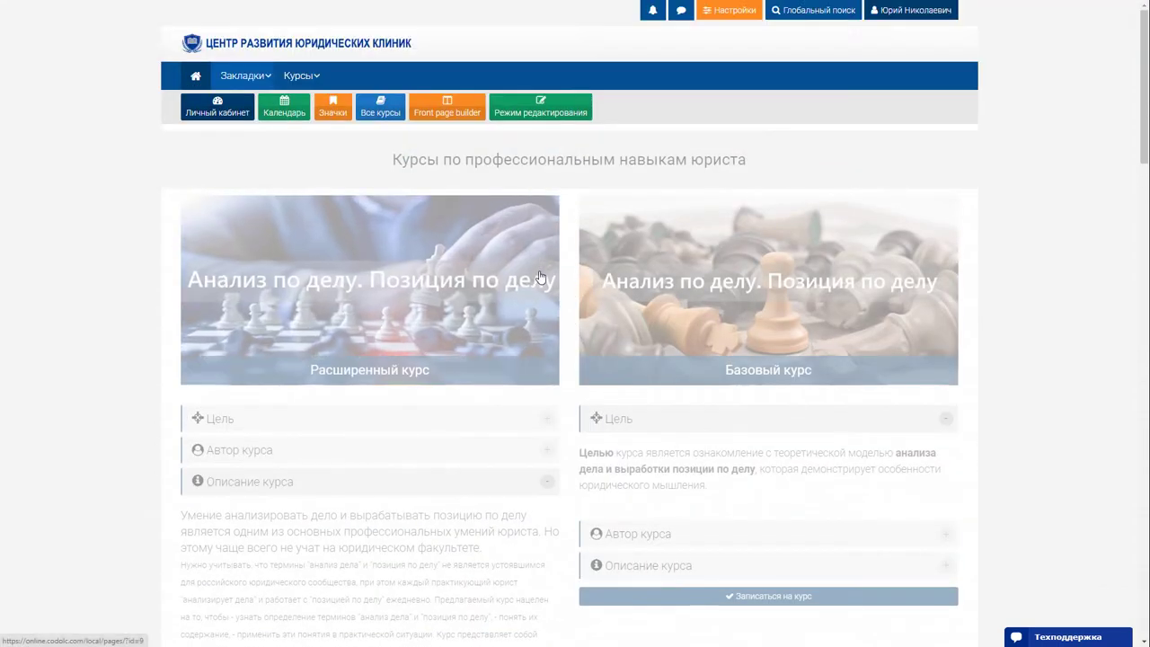
Open the Front page builder and examine the existing section with its rows, columns and course elements
click(451, 121)
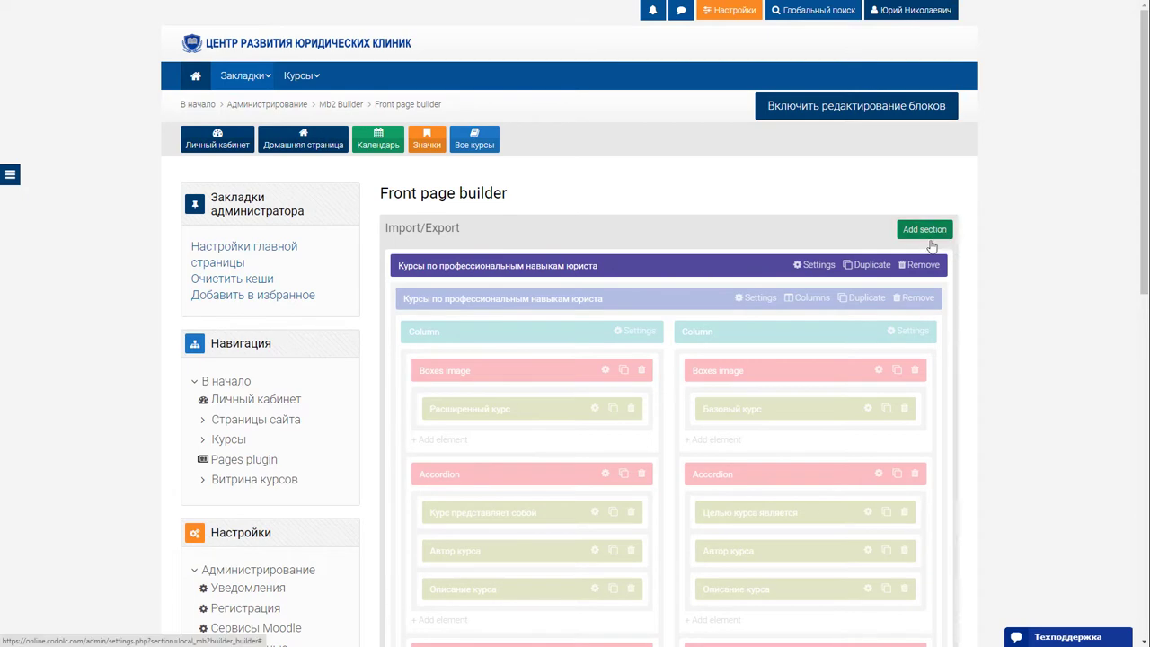
scroll(575, 481, down, 2)
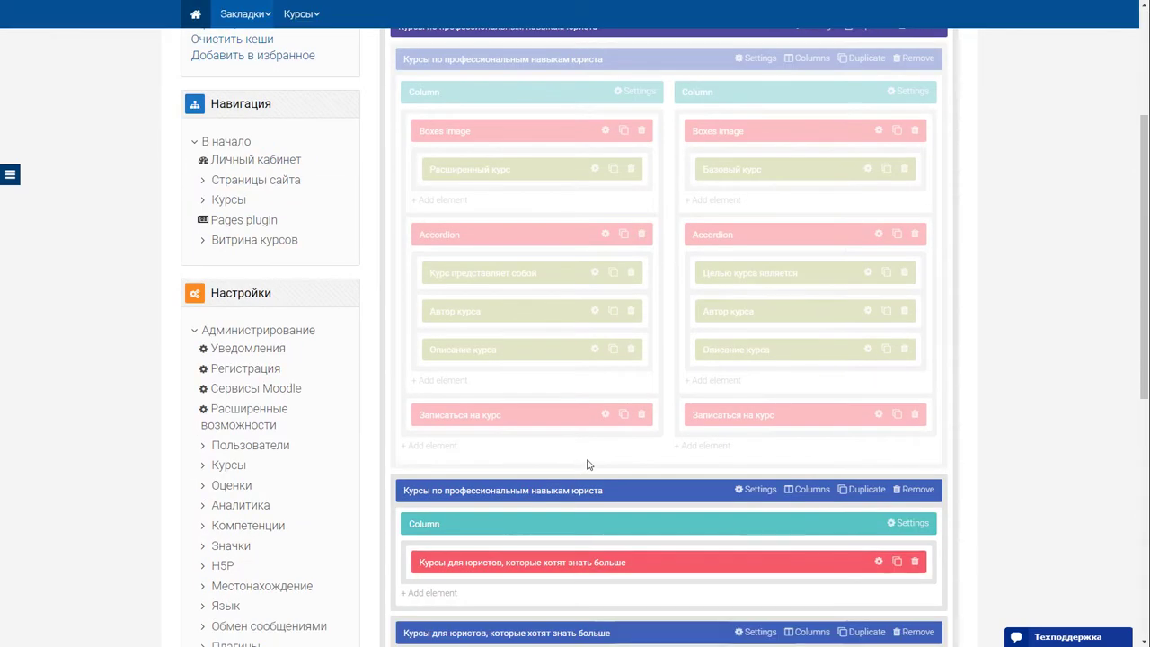
scroll(587, 464, up, 1)
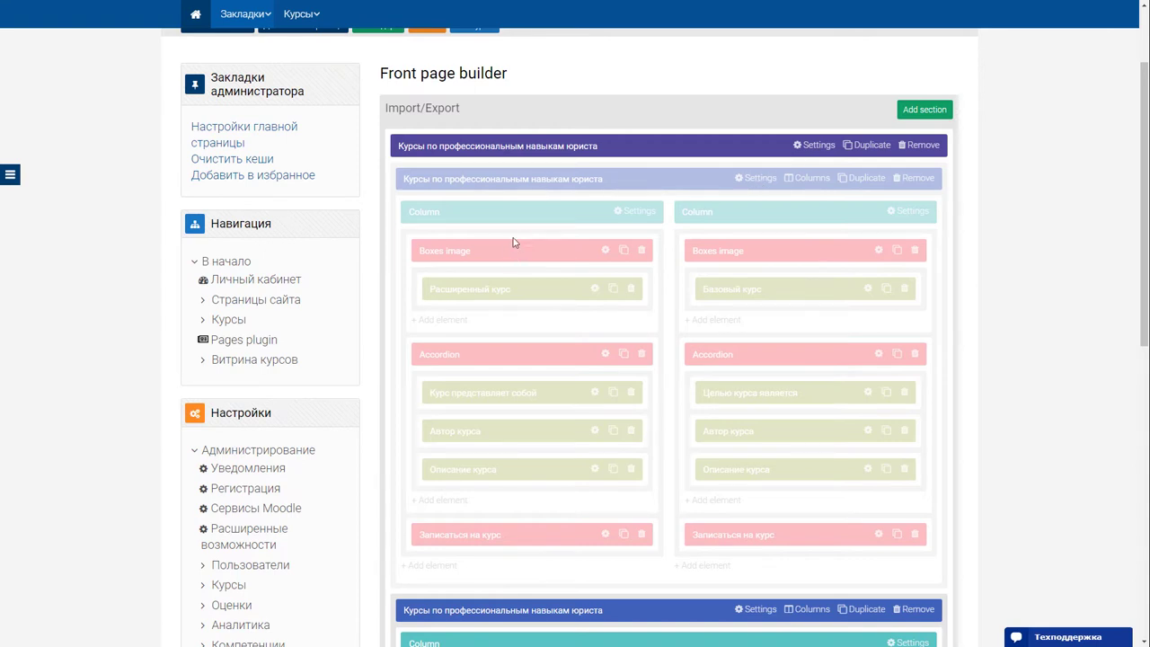
scroll(730, 220, down, 1)
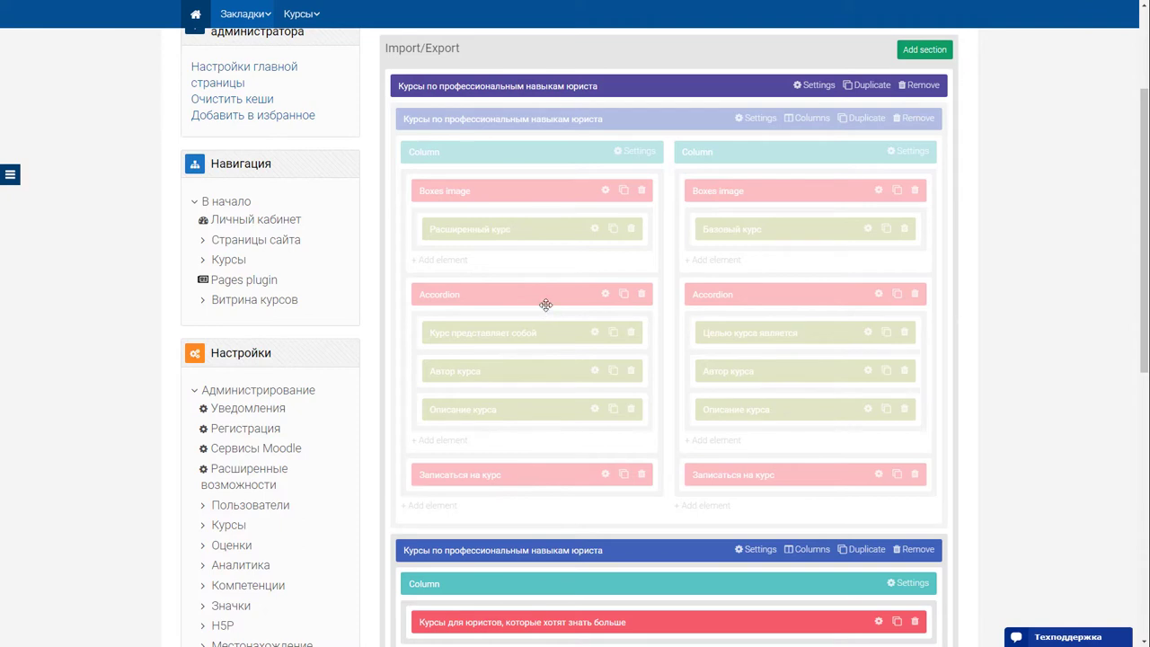
scroll(545, 306, down, 4)
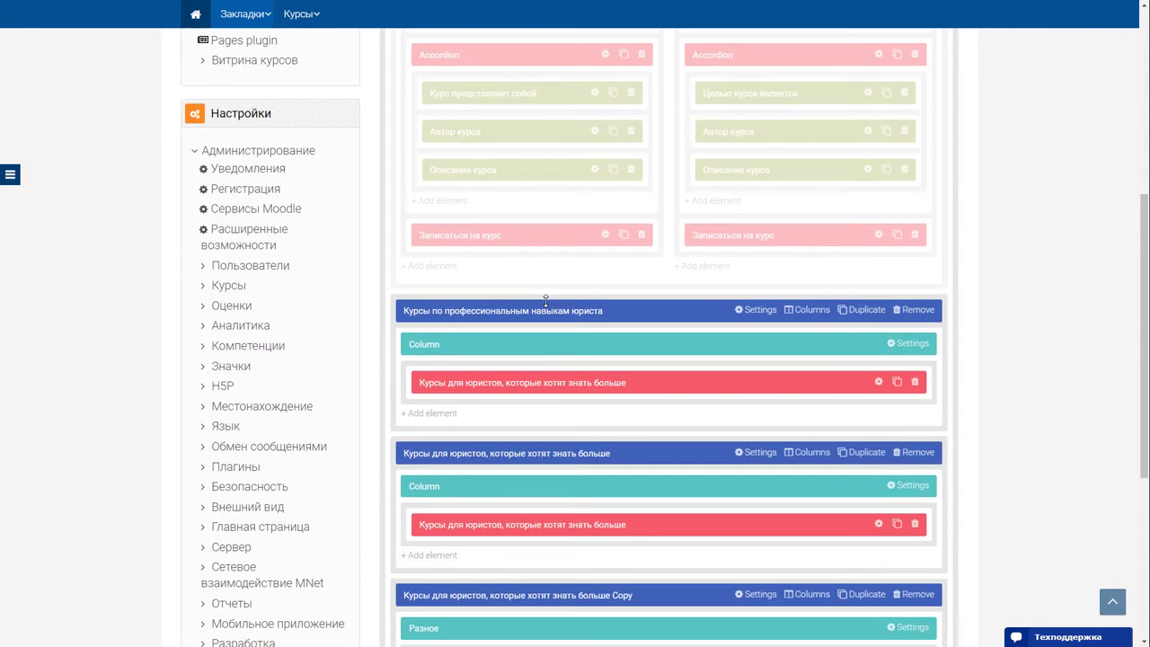
scroll(545, 299, down, 2)
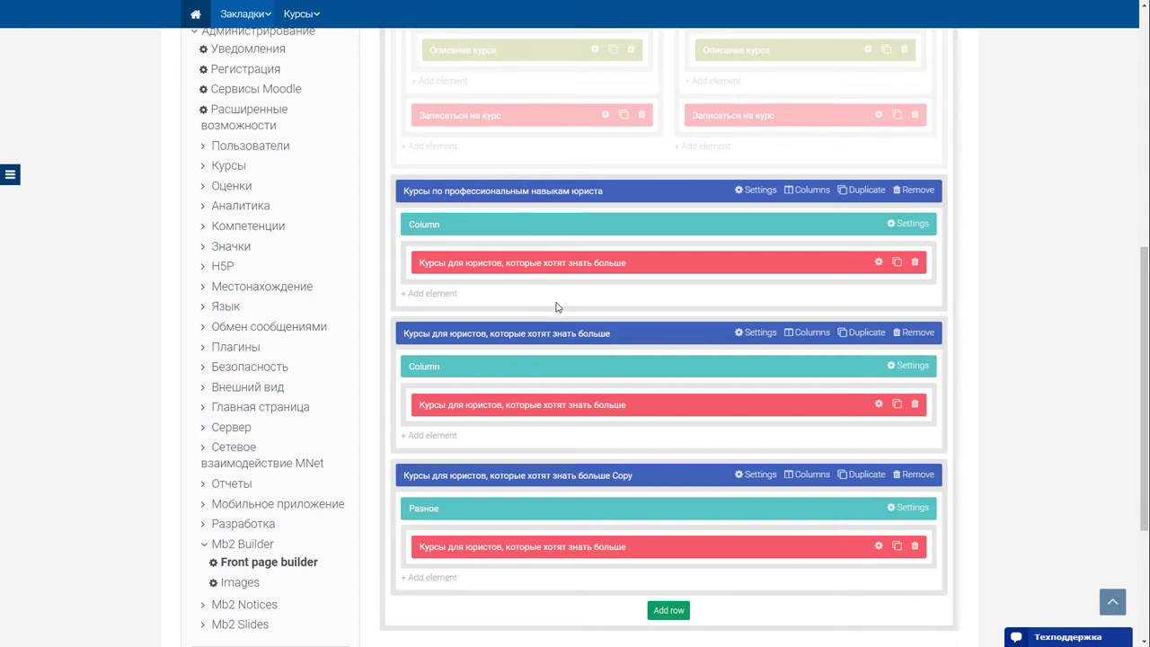
scroll(554, 303, down, 2)
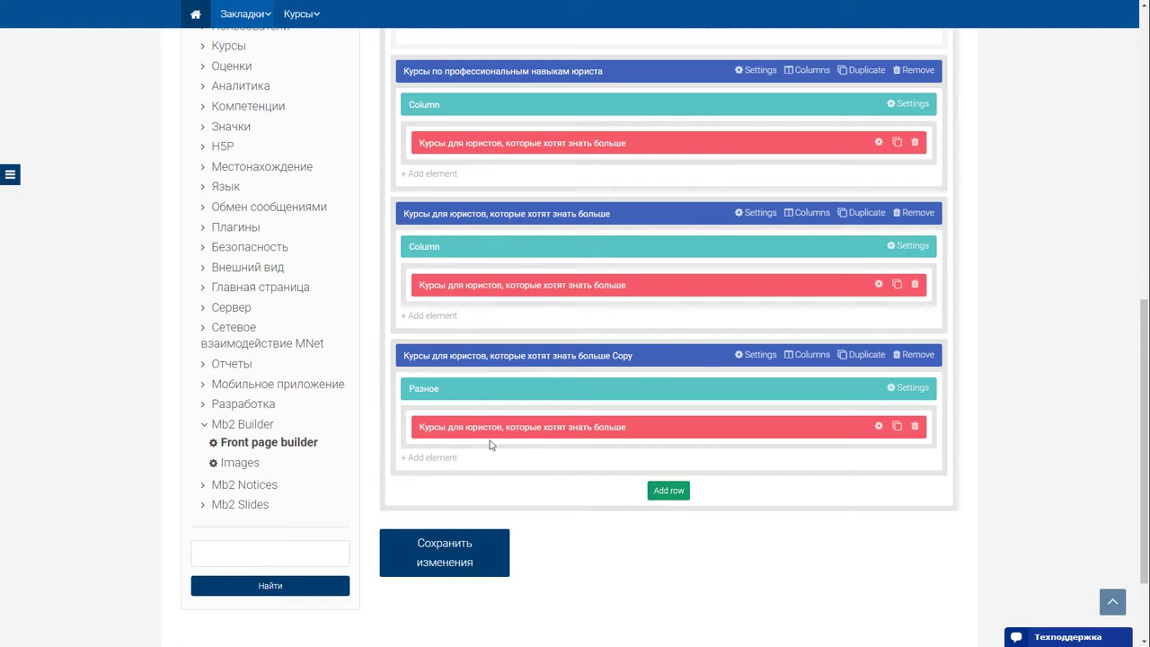
Add a new row with a single full-width column (12) below the existing rows
click(673, 496)
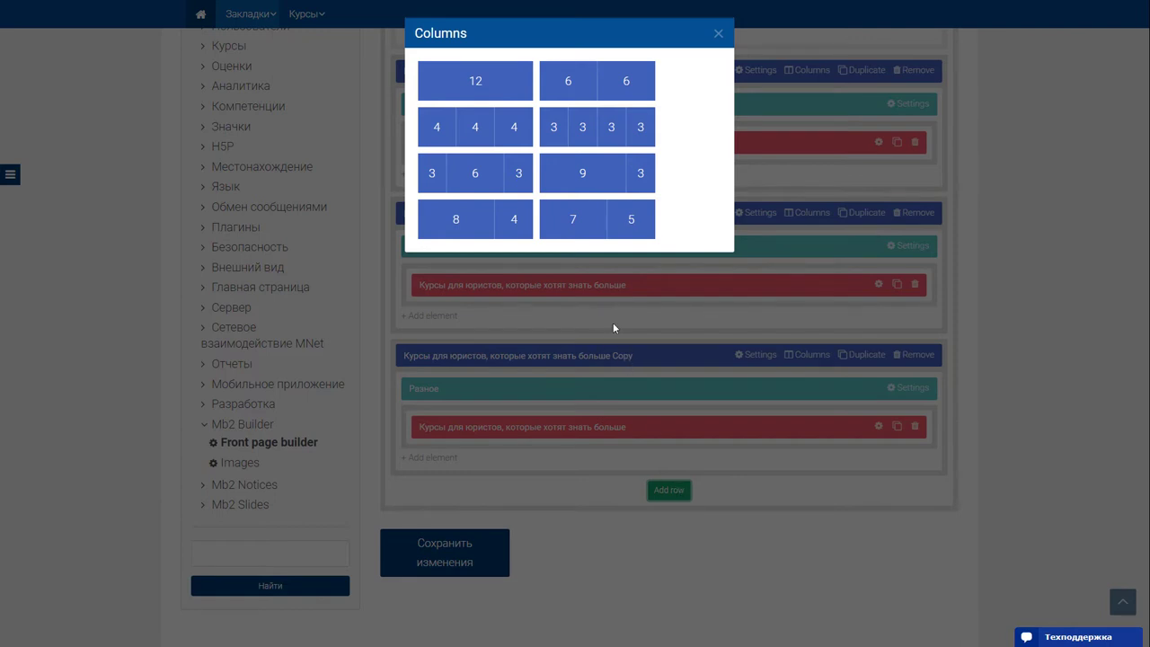
drag(577, 36, 527, 30)
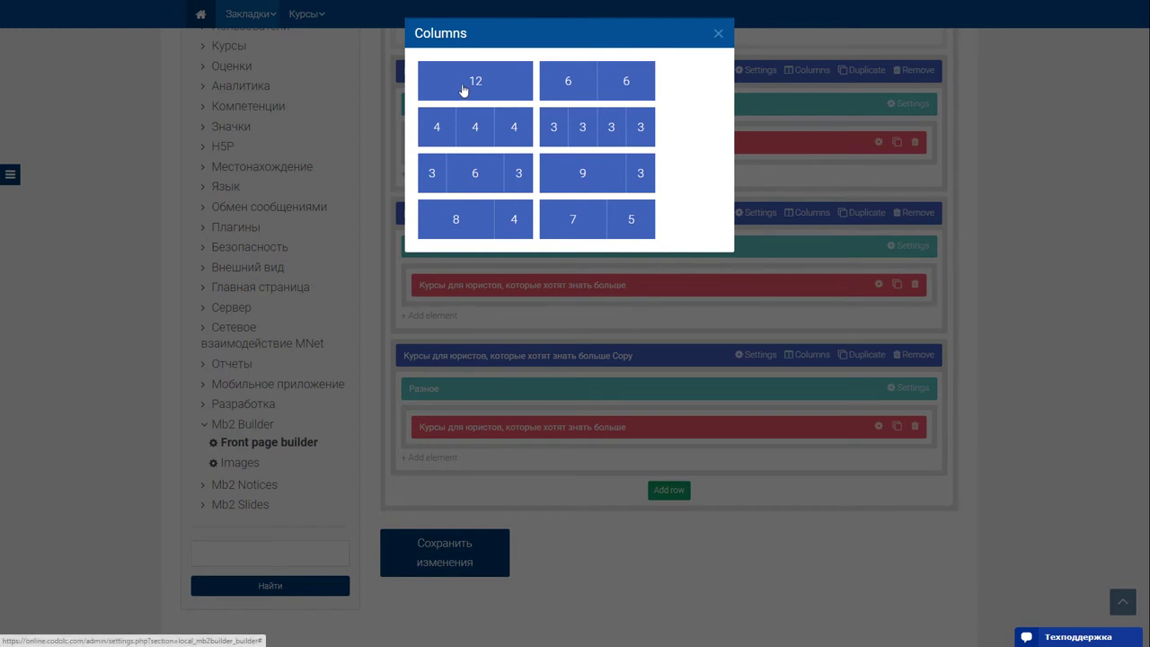
click(465, 90)
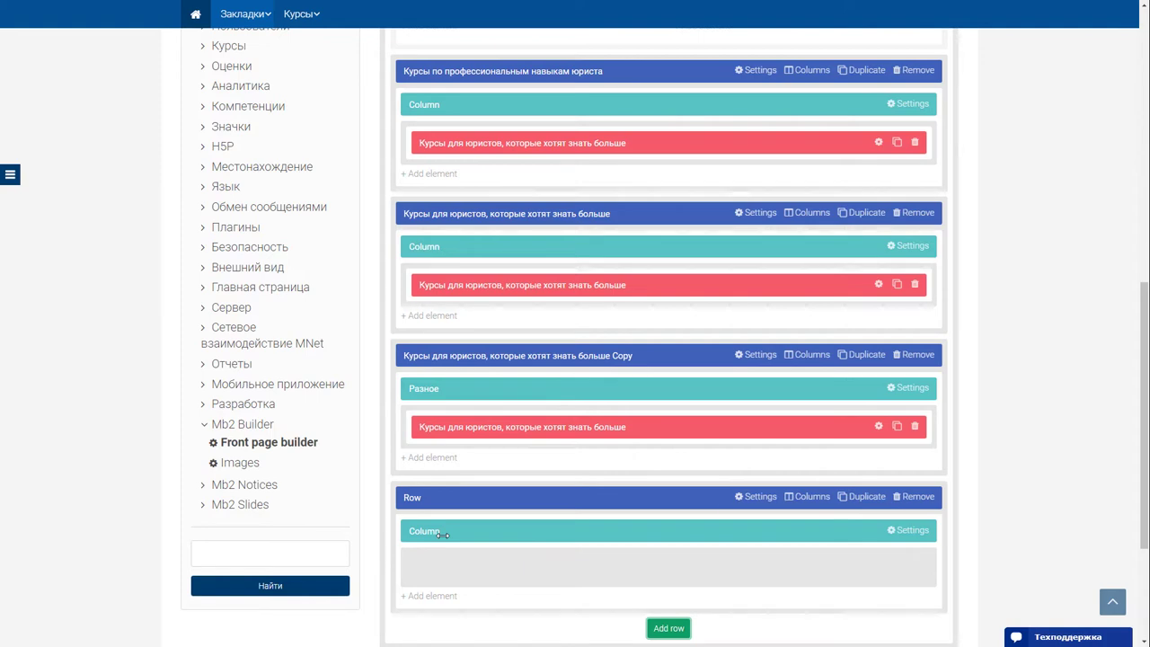
Enable the new row's header with the text "Пробная категория" and save the row settings
click(757, 497)
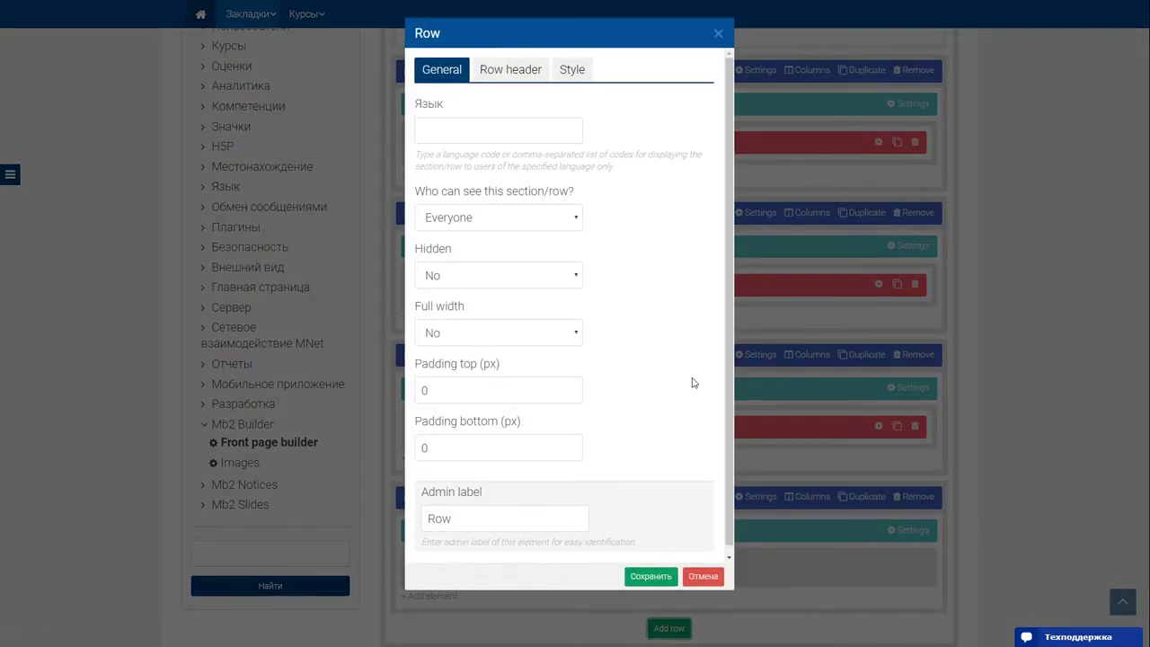
click(515, 71)
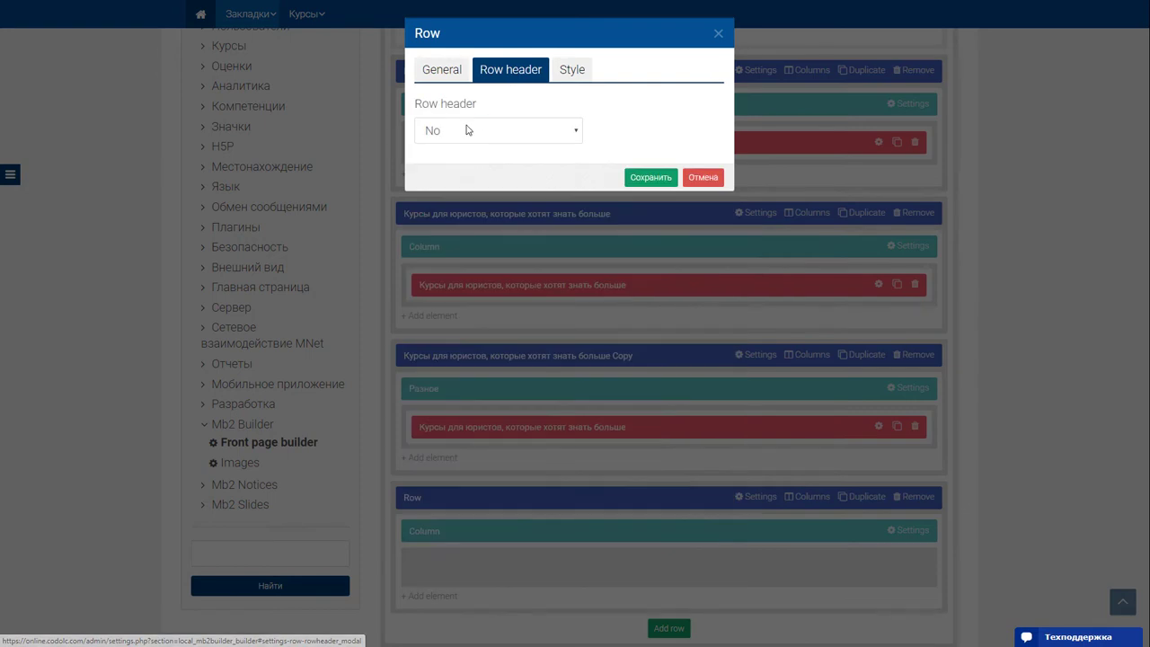
click(479, 130)
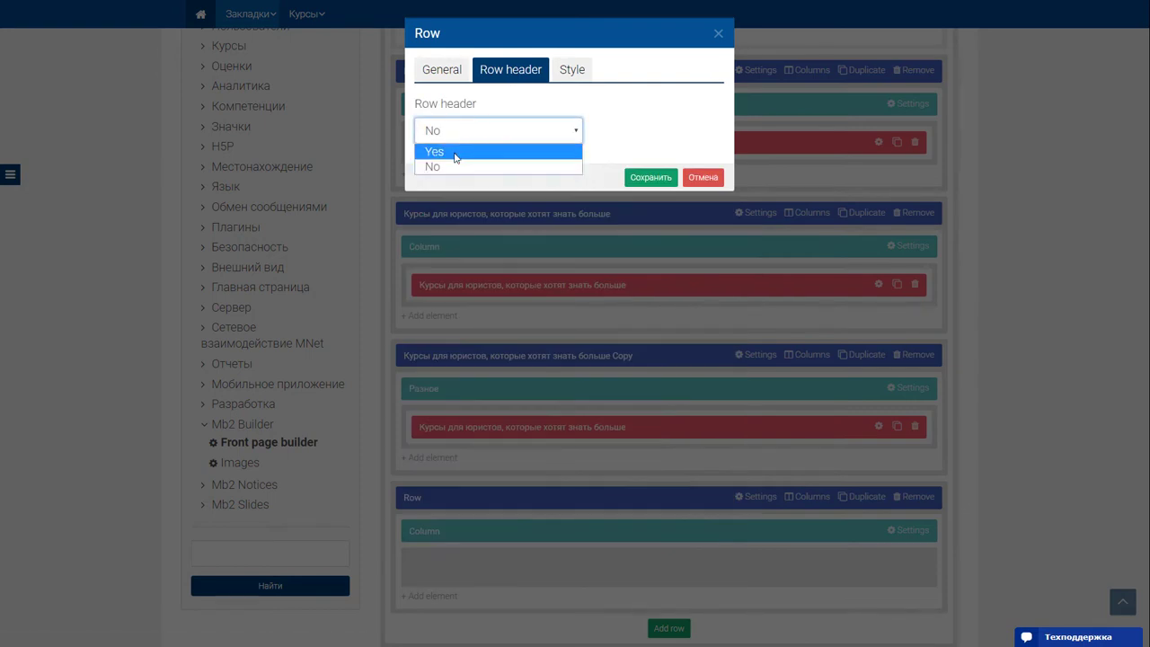
click(458, 151)
click(440, 188)
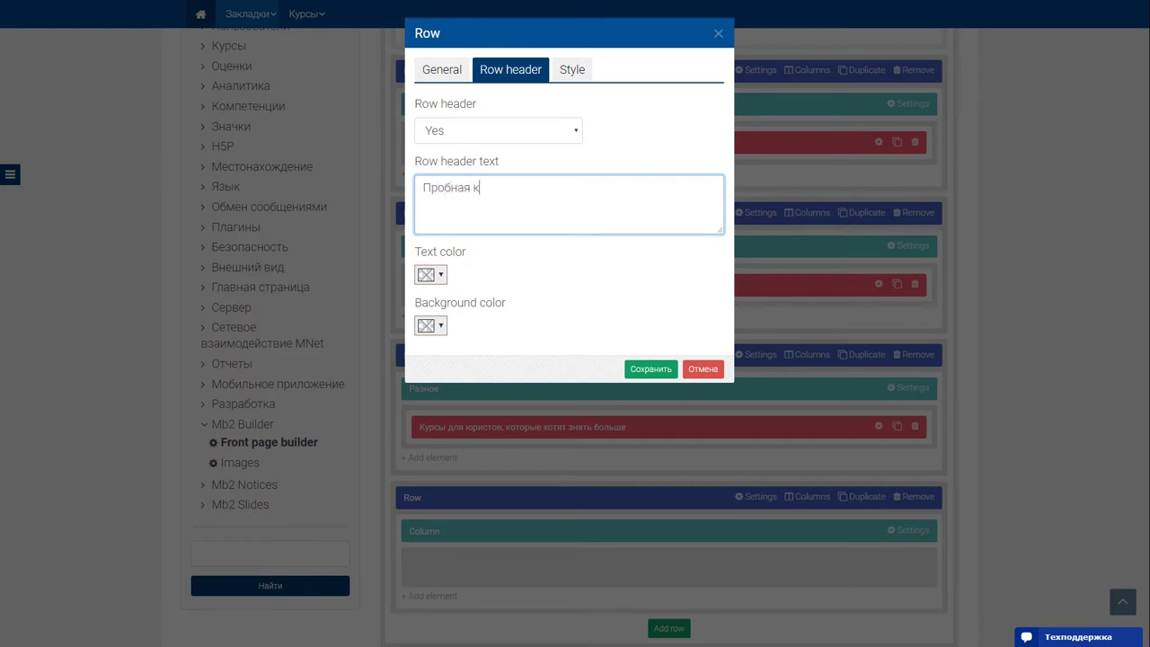
text(Пробная категория)
click(651, 369)
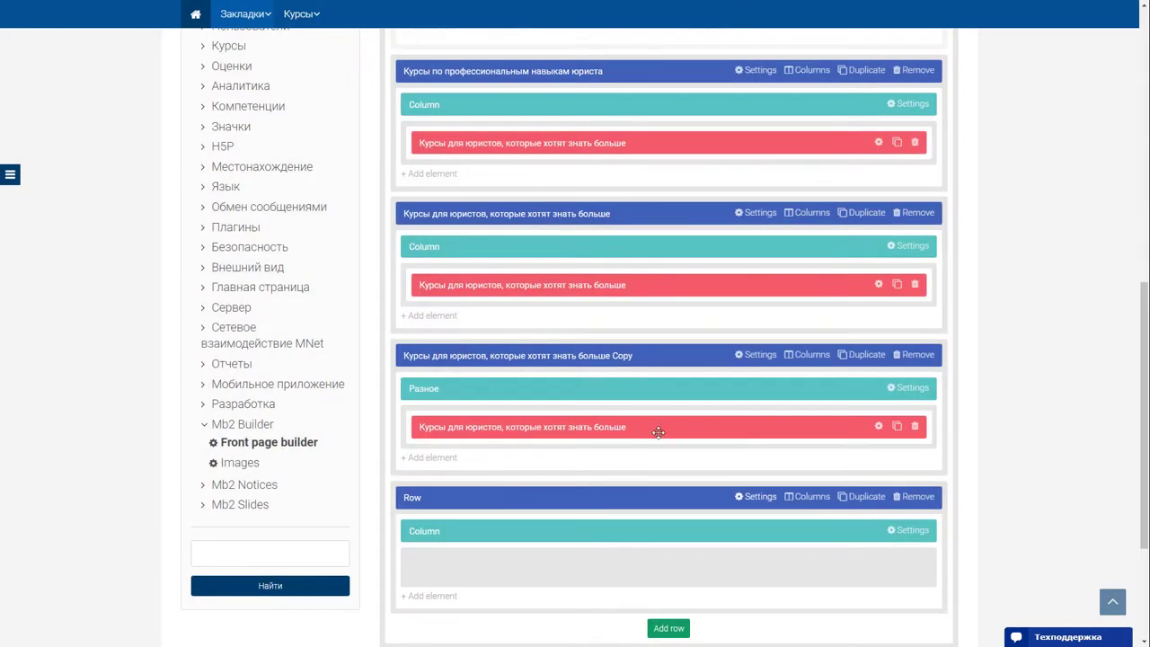
Set the new column's admin label to "Проба" and save it
click(910, 532)
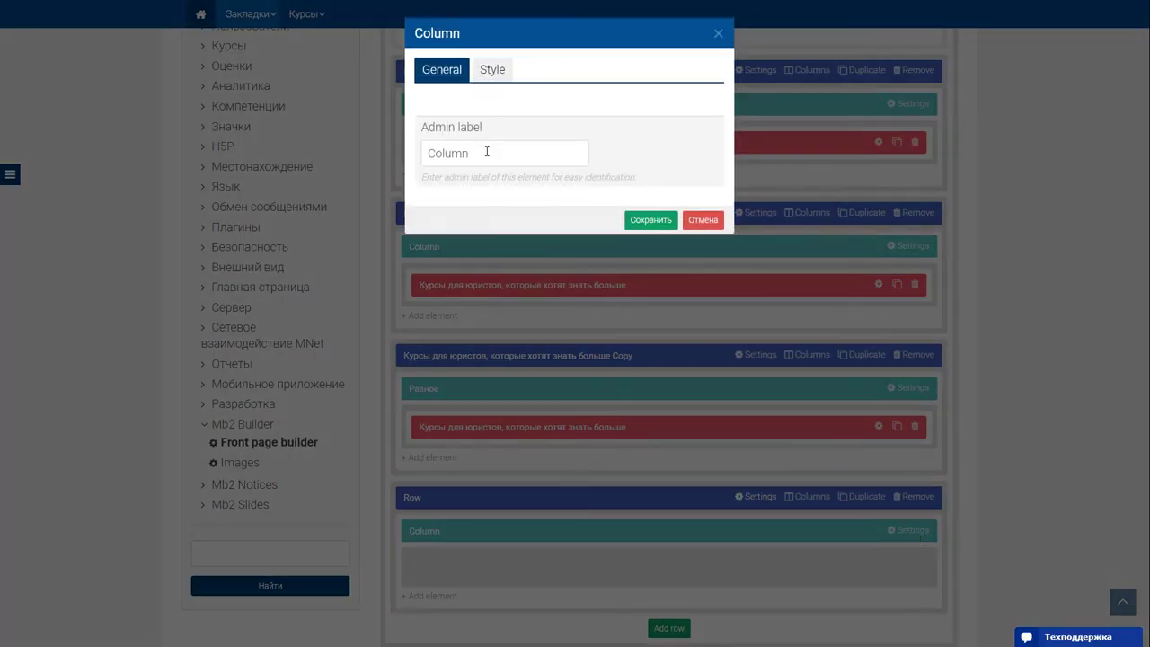
click(485, 154)
double_click(444, 152)
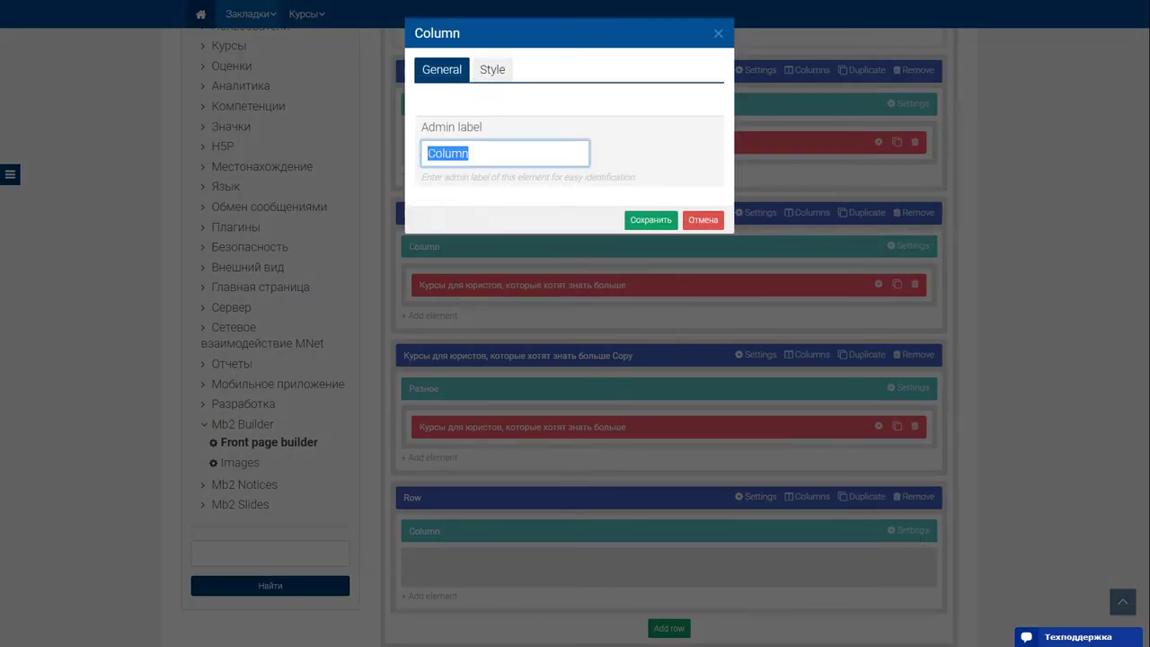
text(Проба)
click(654, 221)
Add a Courses element to the Проба column
scroll(396, 475, down, 1)
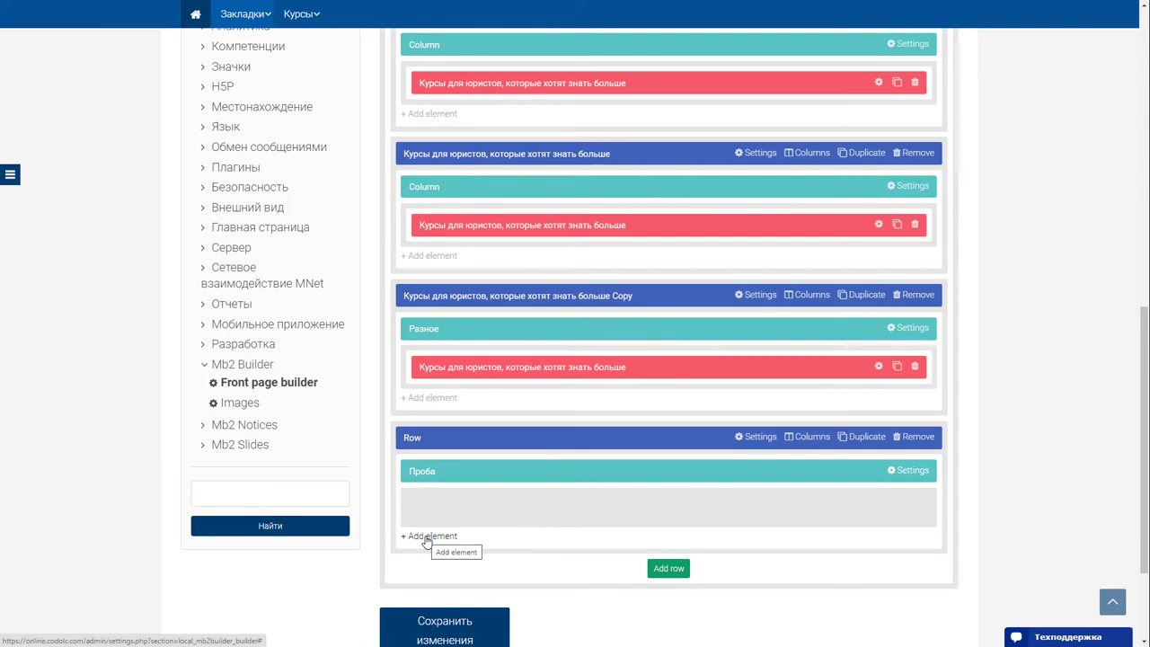
click(426, 539)
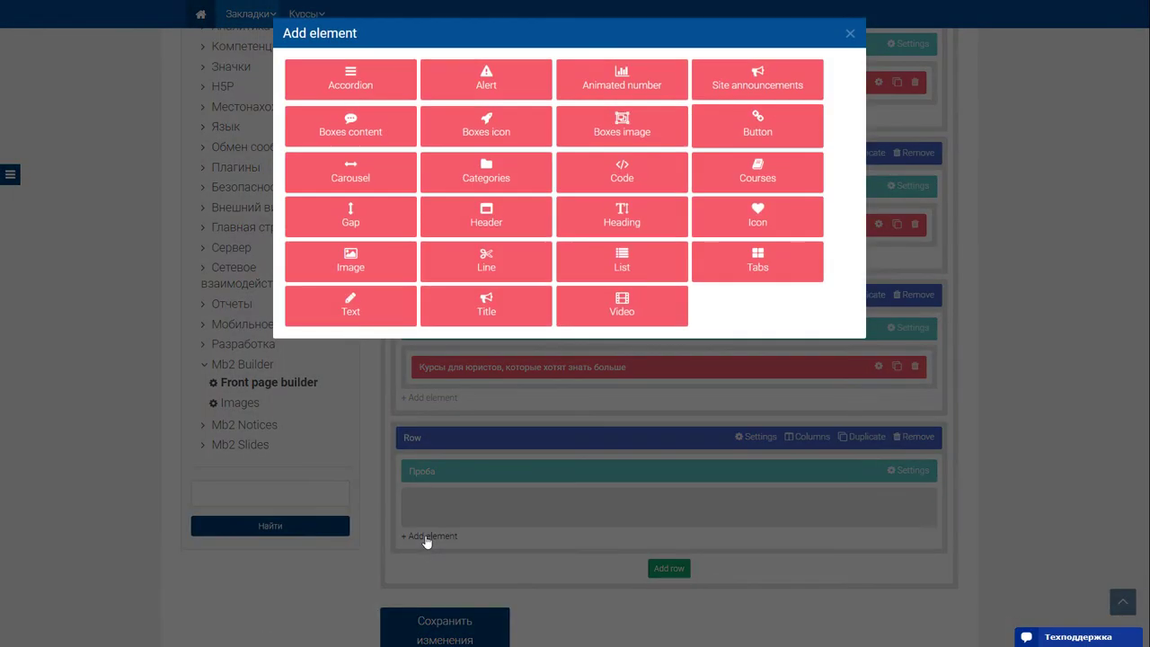
click(740, 177)
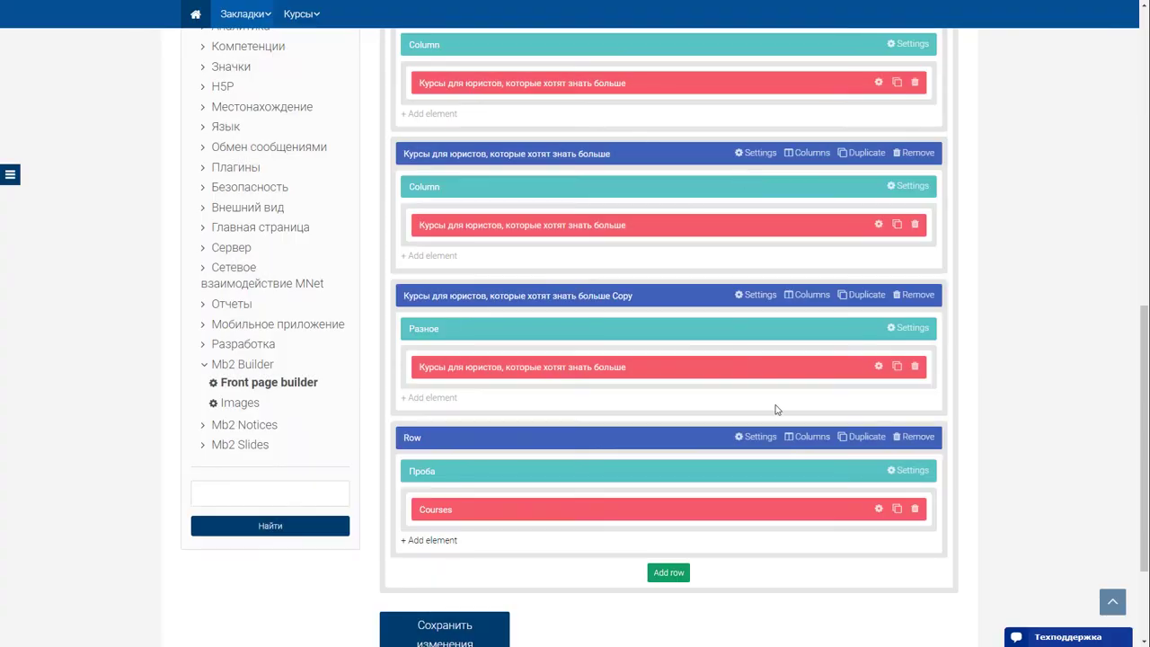
Set the admin label of the new Courses element to "Курсы проба"
click(878, 508)
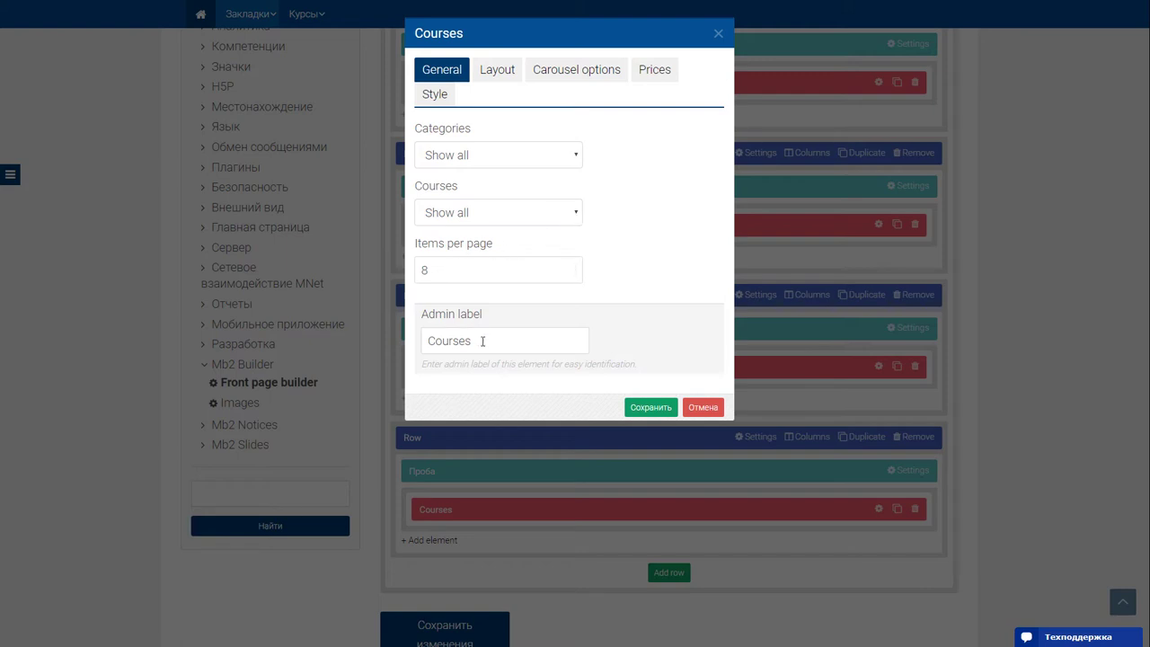
drag(476, 338, 381, 346)
text(Курс)
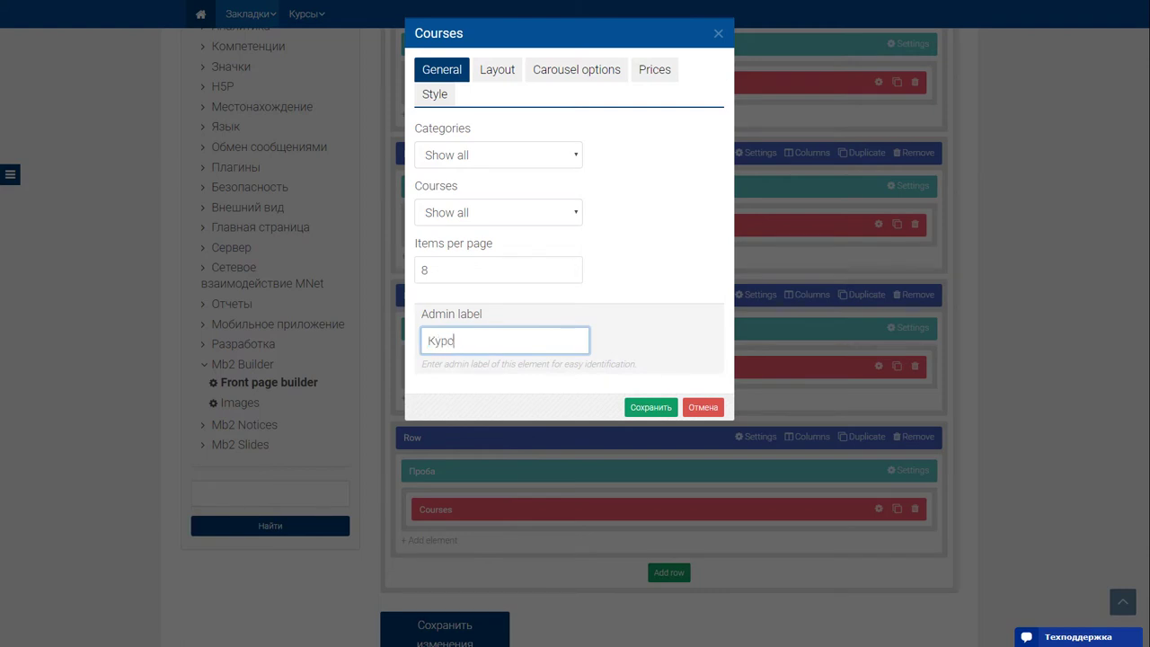
text(ы проба)
Set the Courses element's layout to Carousel columns and bring up its carousel options
click(506, 74)
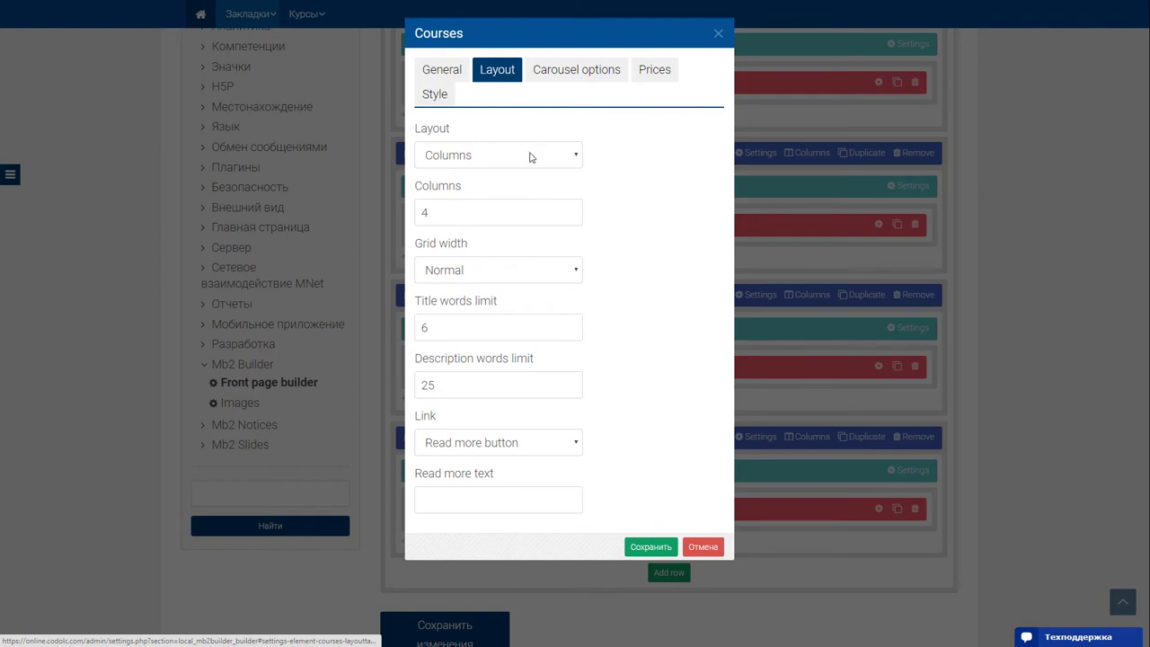
click(558, 158)
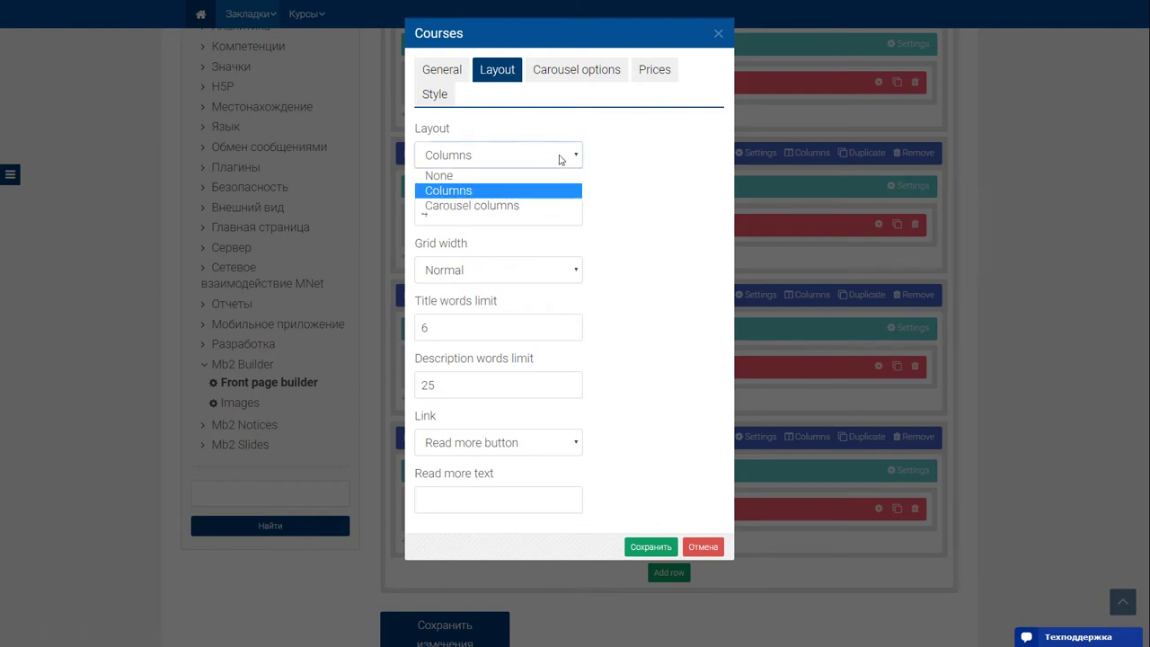
click(494, 193)
click(503, 206)
click(562, 71)
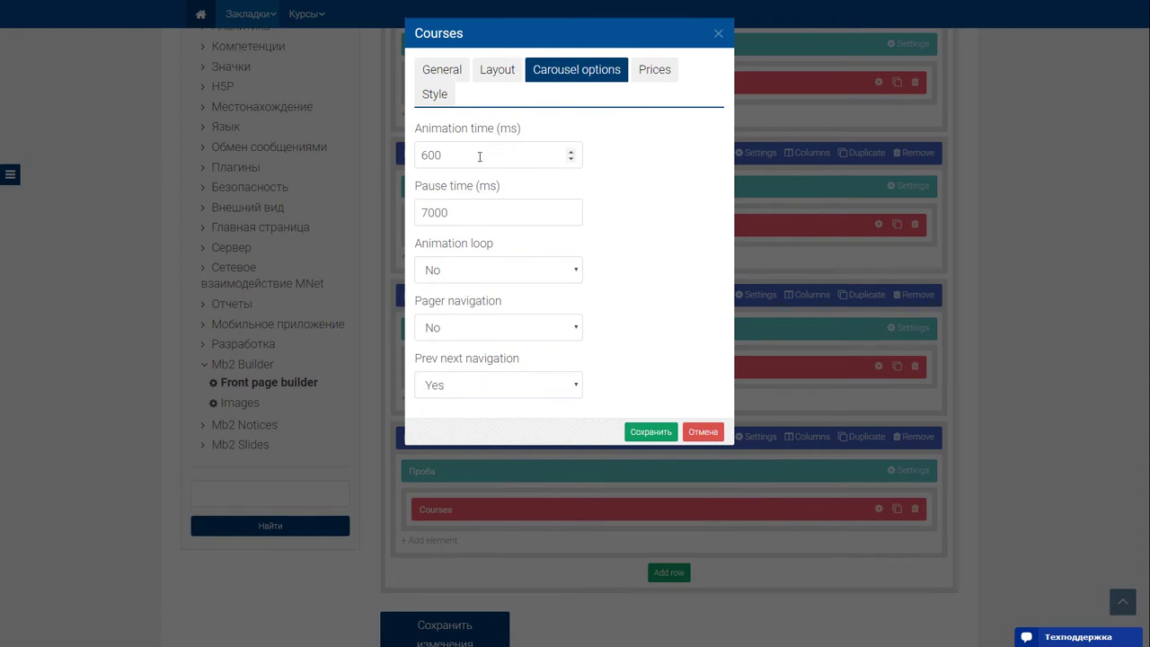
Set the Courses element's price currency to RUB
click(654, 78)
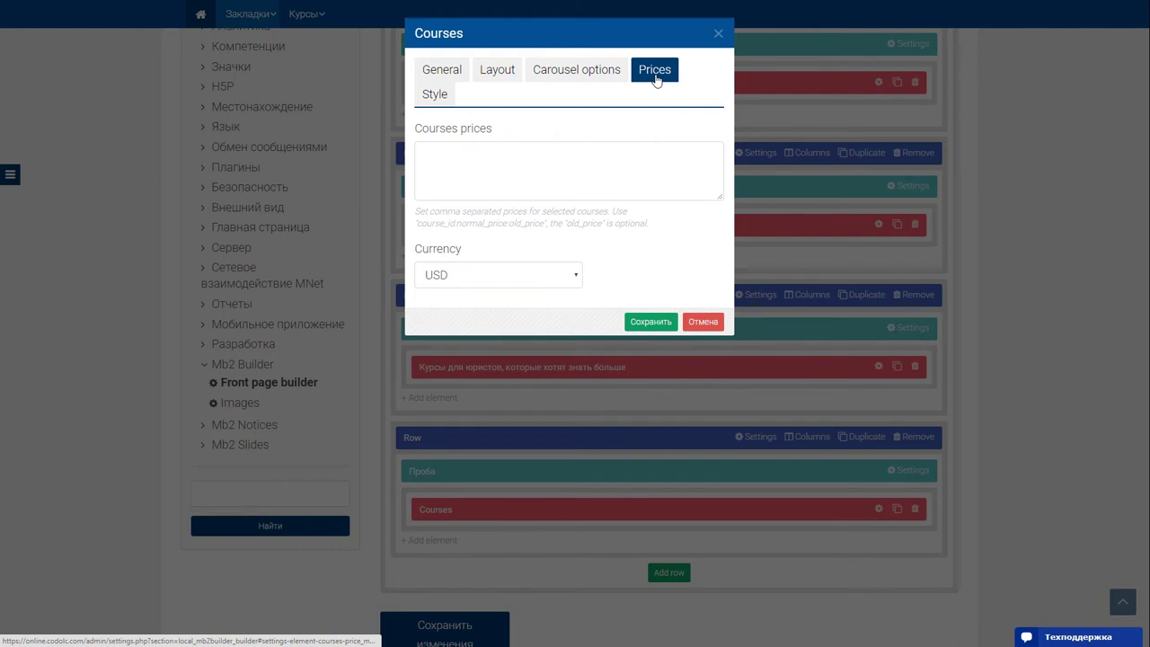
click(572, 277)
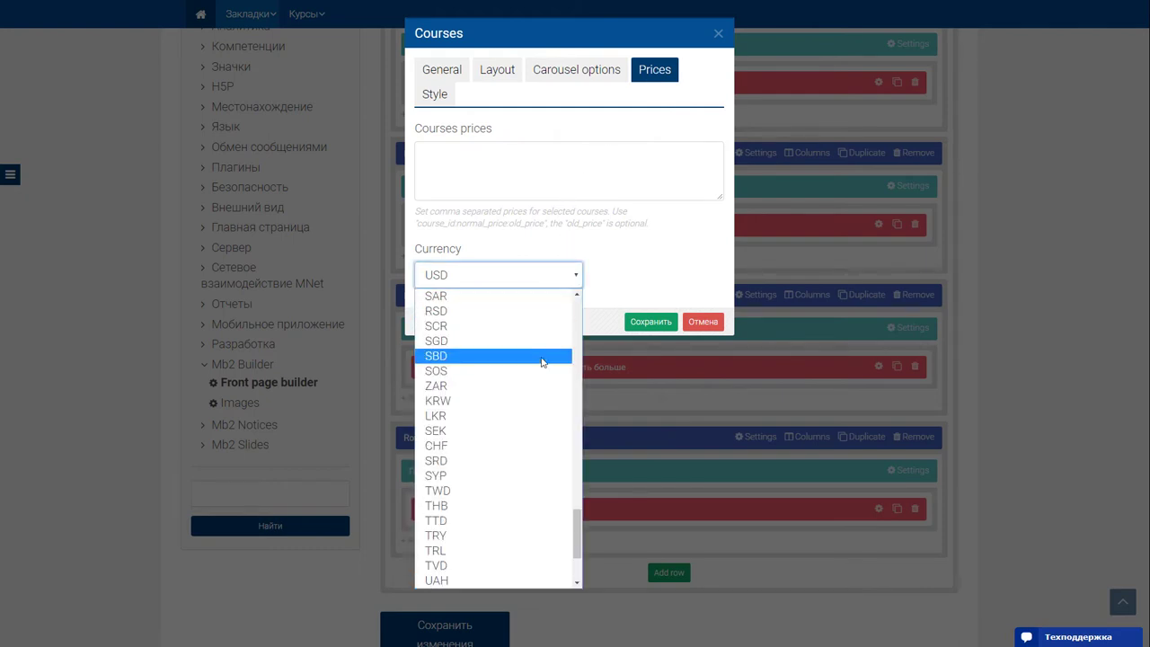
scroll(542, 363, down, 3)
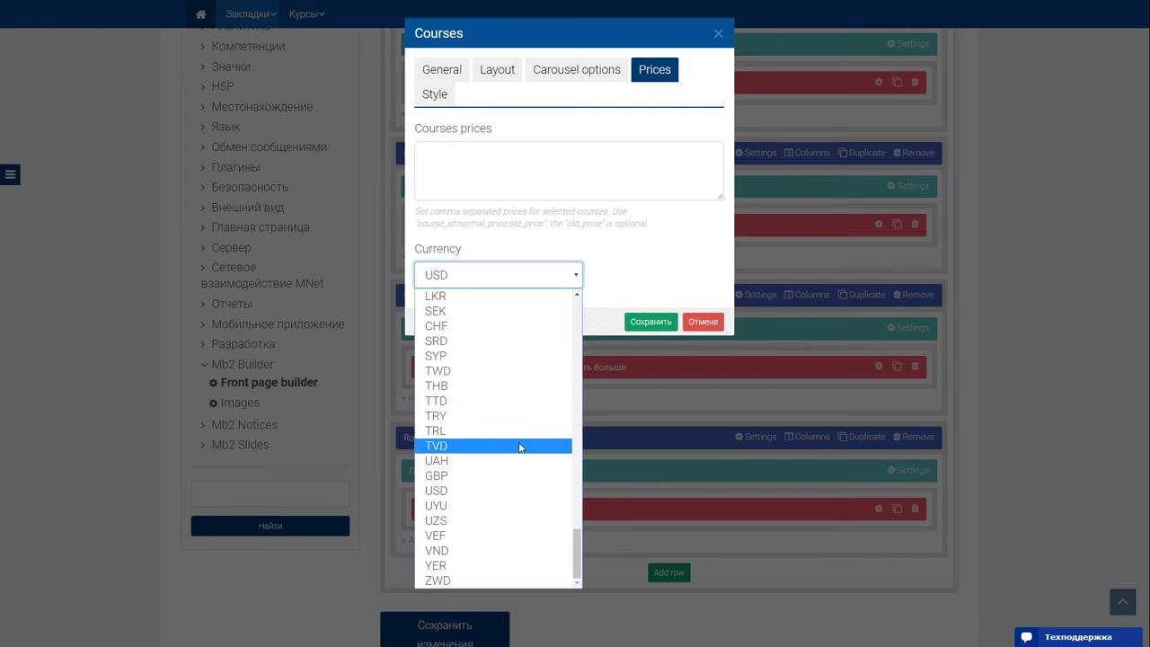
scroll(518, 426, up, 2)
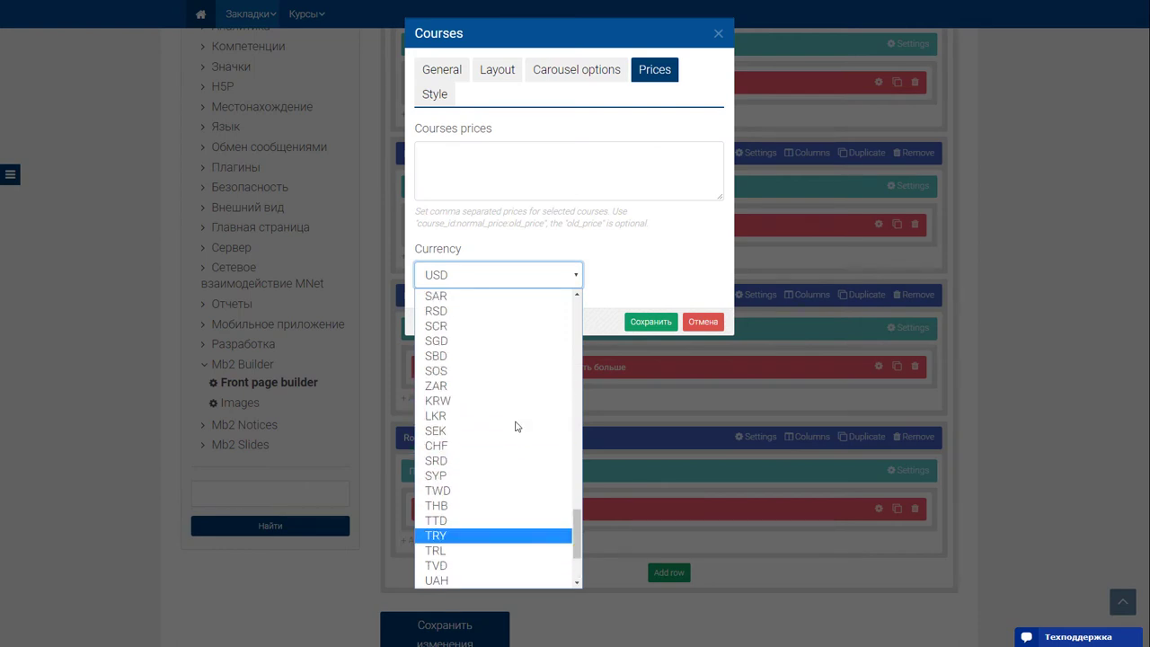
scroll(518, 425, up, 2)
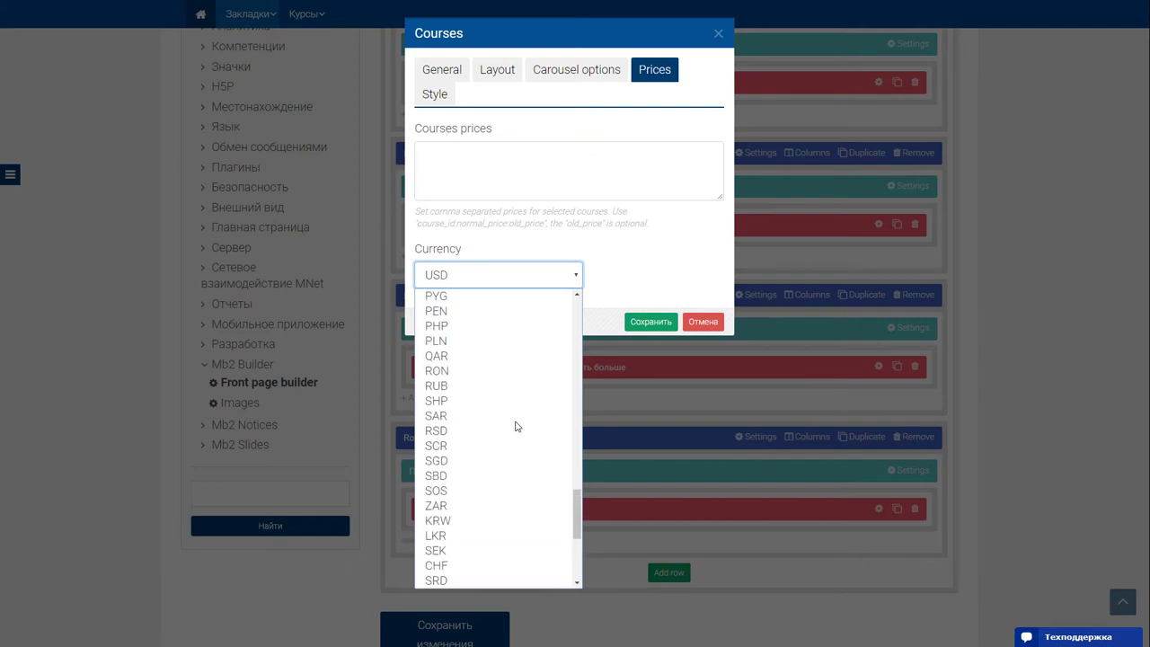
click(467, 387)
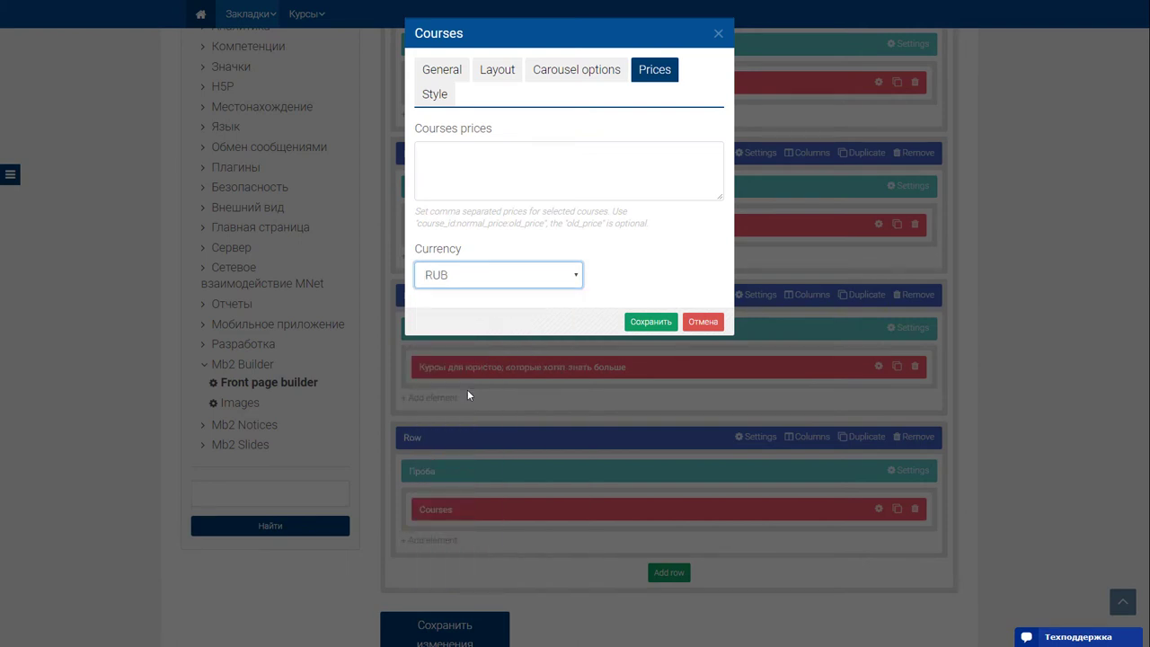
Change the Courses element's price currency to ALL
click(496, 277)
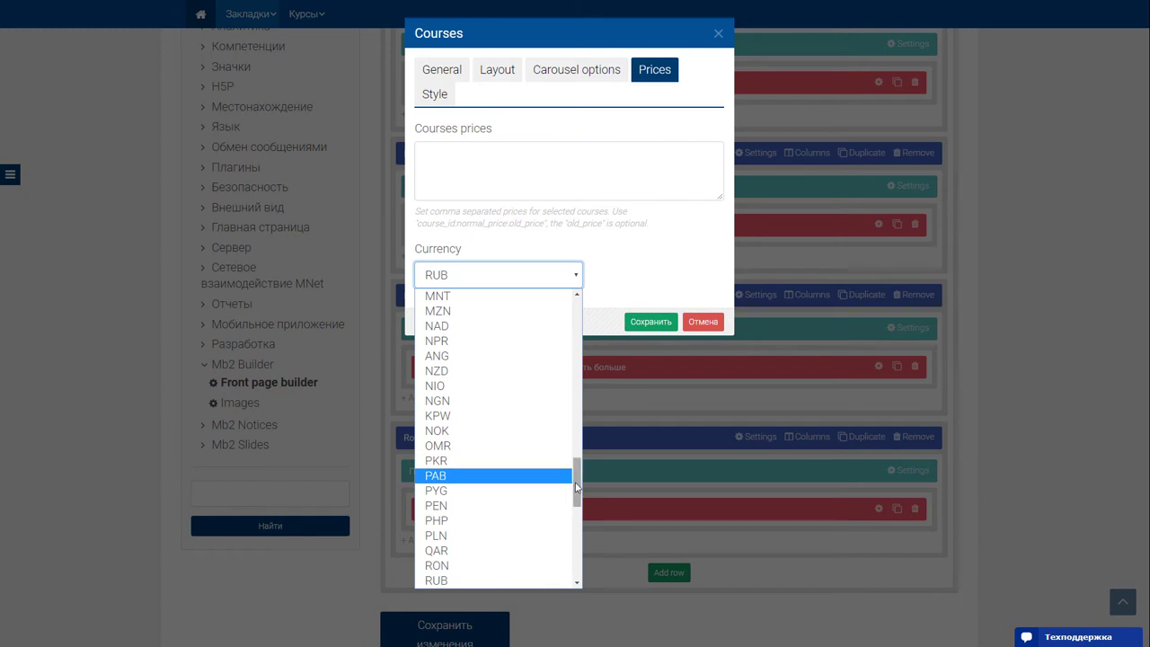
scroll(539, 431, up, 15)
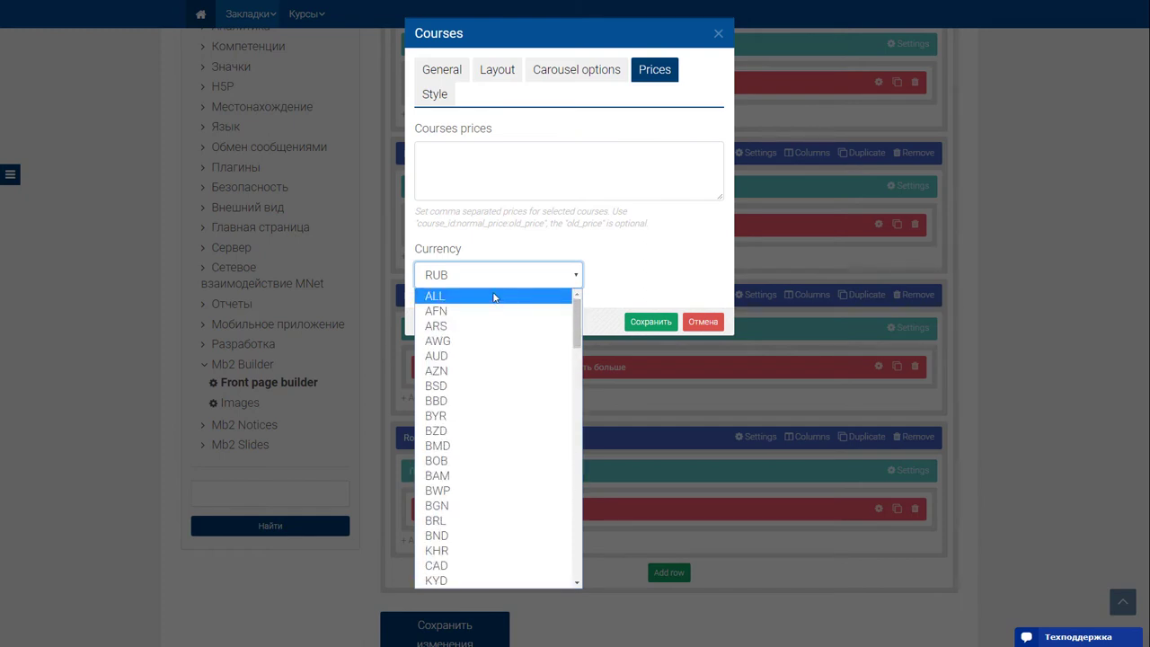
click(494, 297)
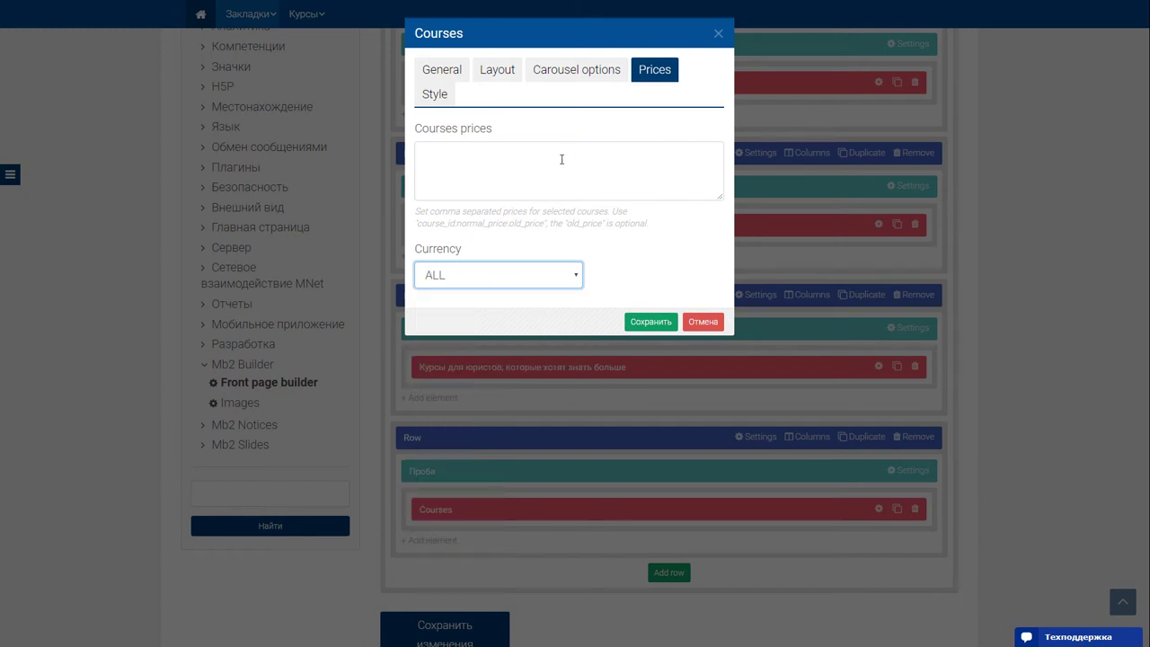
Try the New Learning predefined style for the Courses element, returning the style to None
click(438, 100)
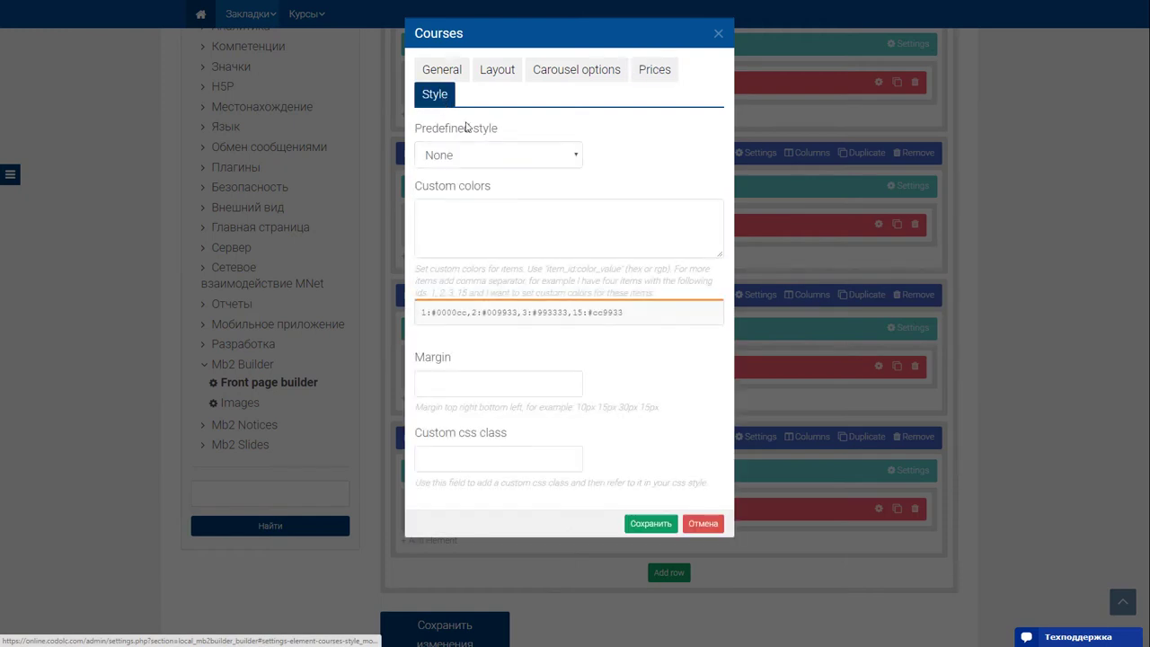
click(565, 160)
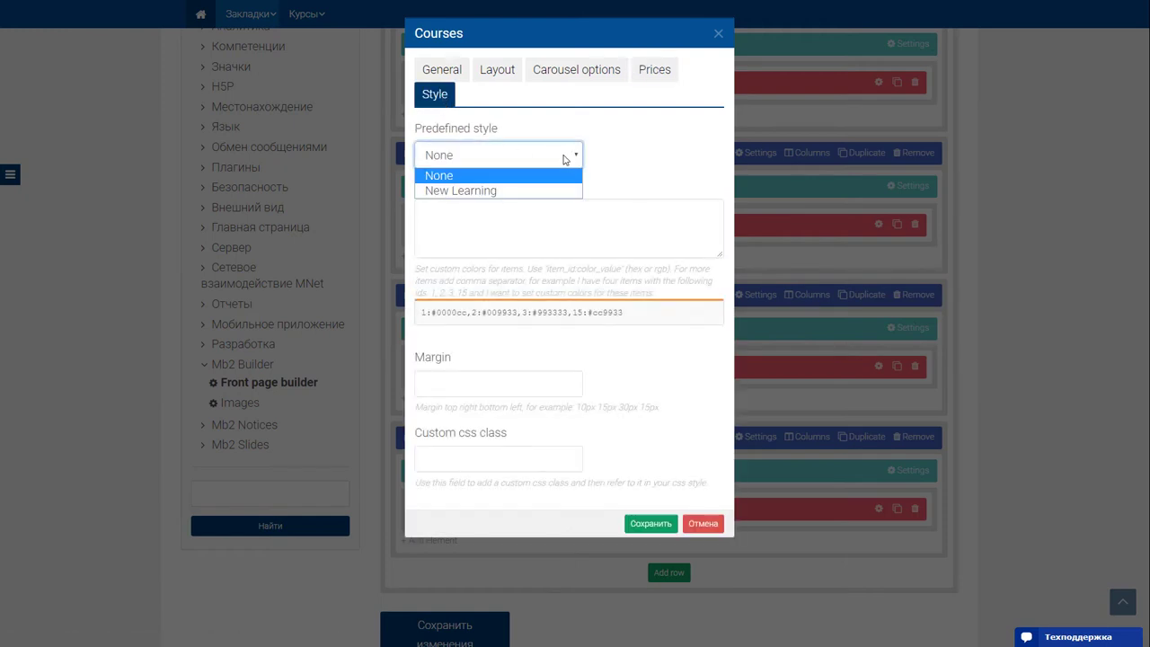
click(528, 192)
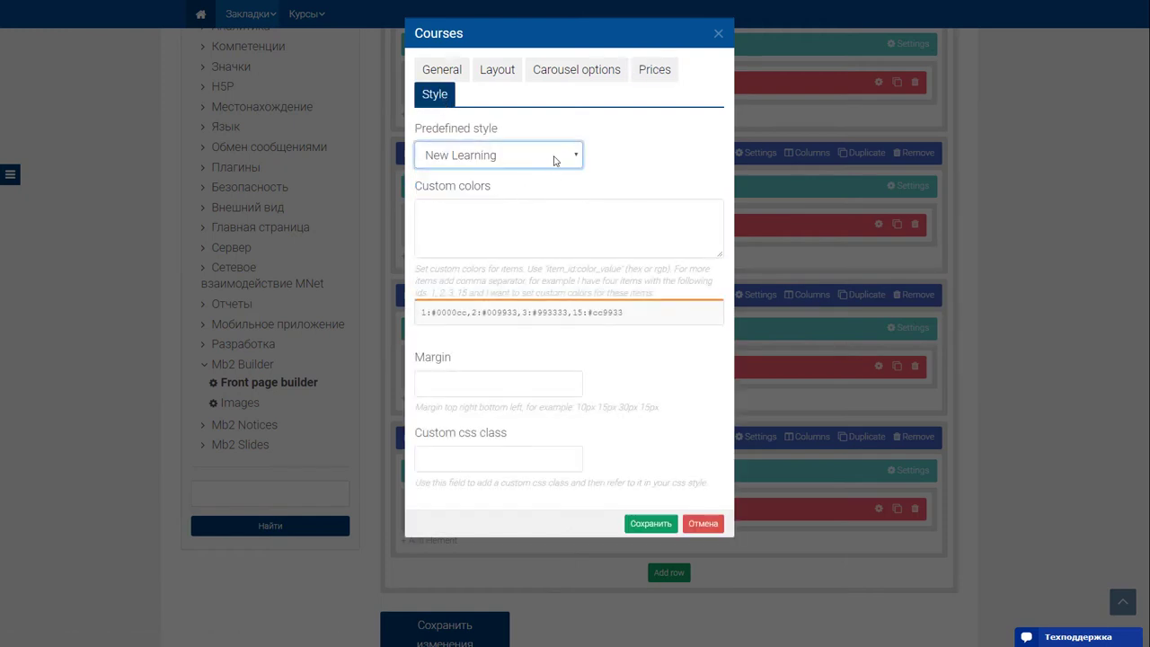
click(557, 159)
click(517, 175)
Save the Courses element's settings and the front page builder changes
click(668, 524)
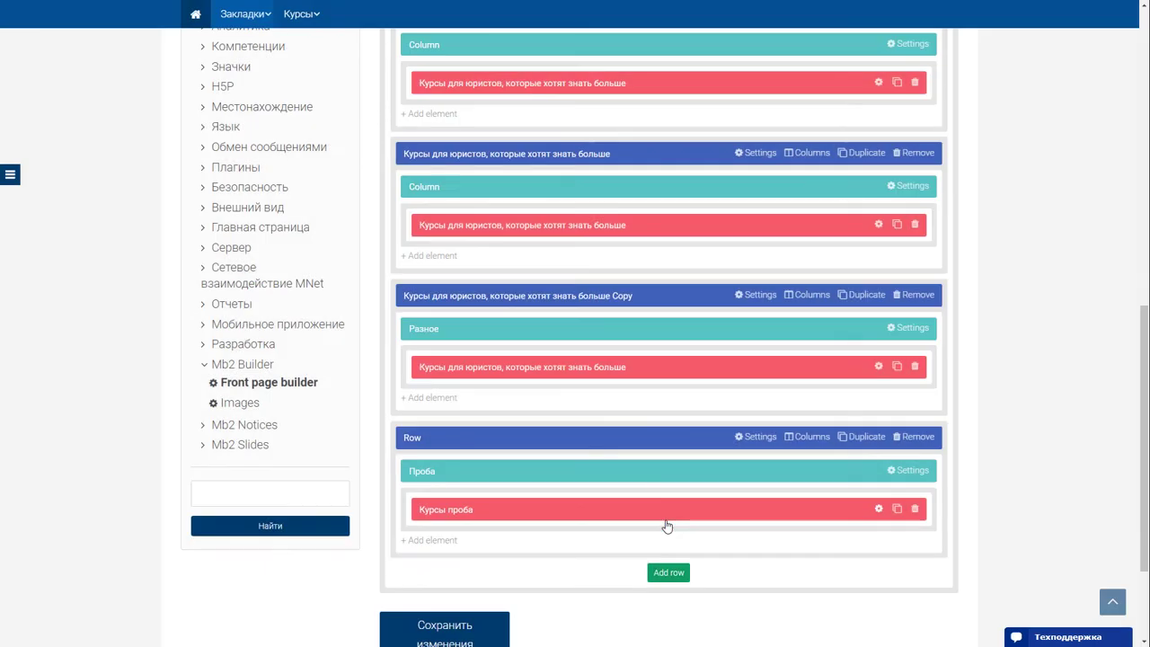
click(482, 628)
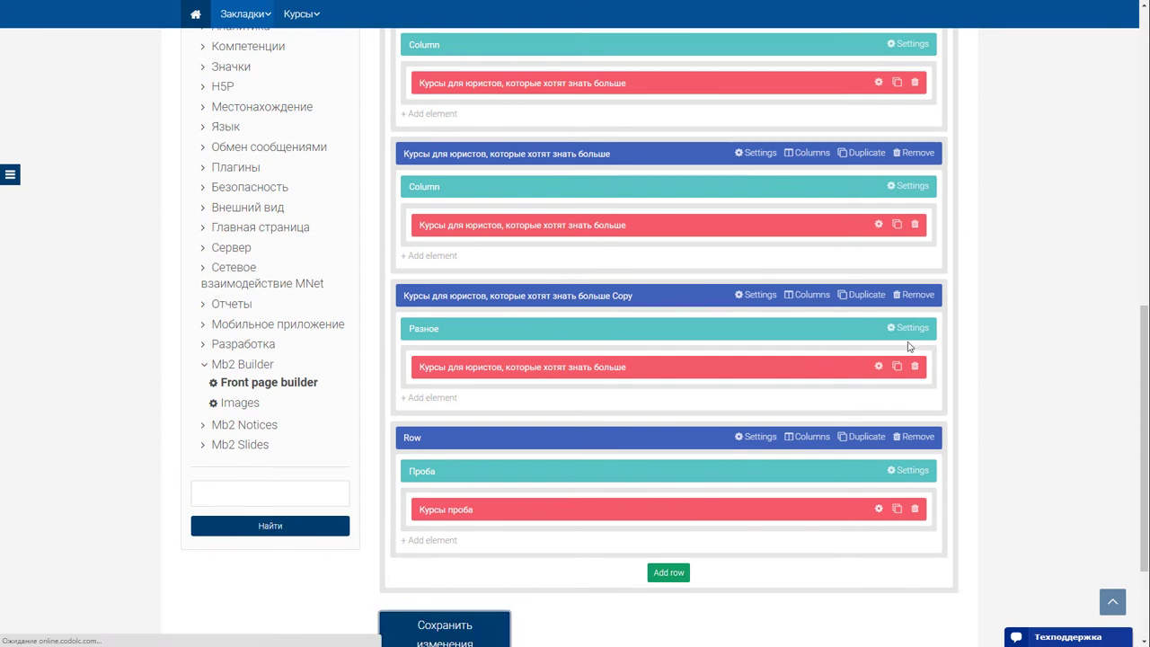
Open the site's front page in a separate browser tab and show it full screen
scroll(909, 346, up, 2)
key(F11)
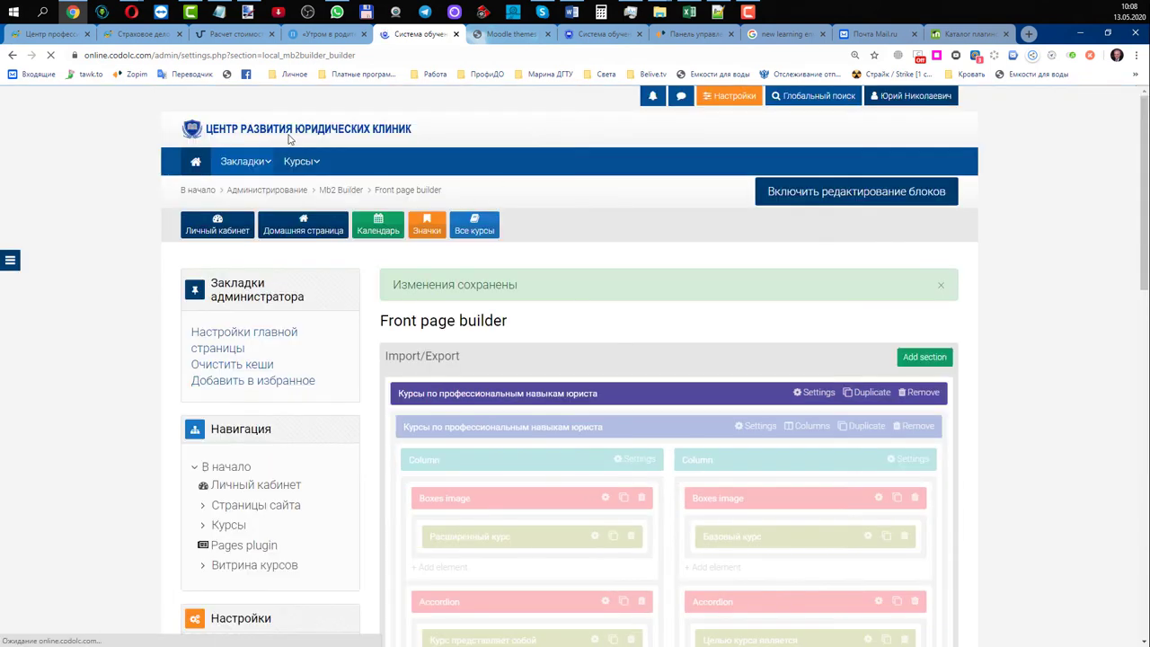
middle_click(198, 166)
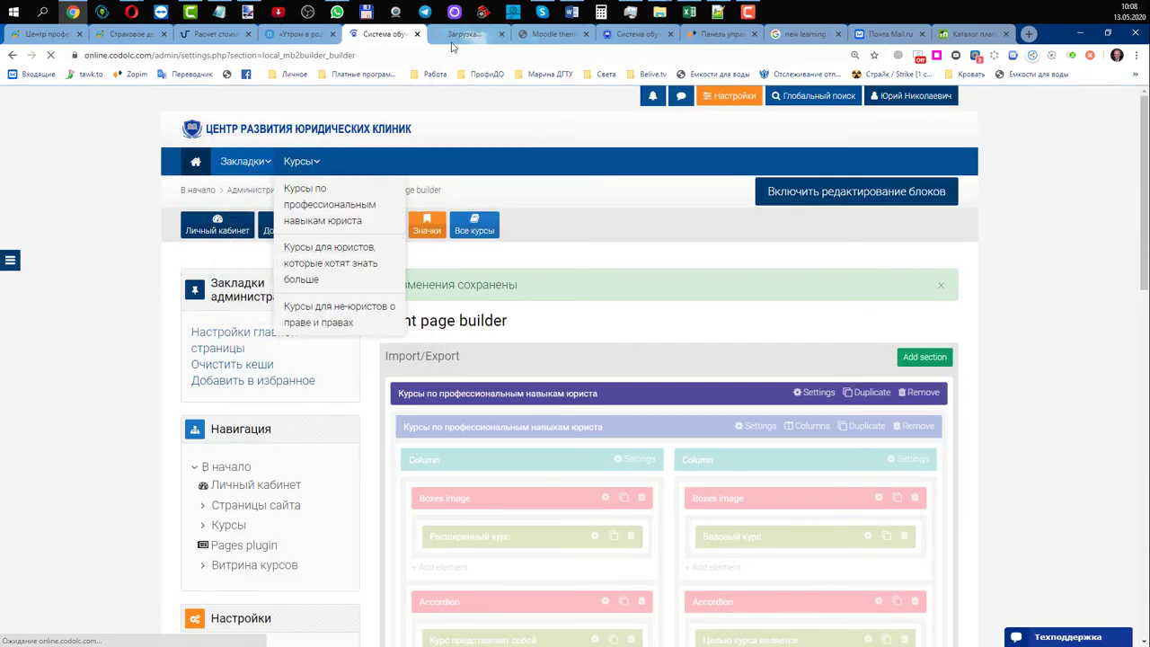
click(458, 36)
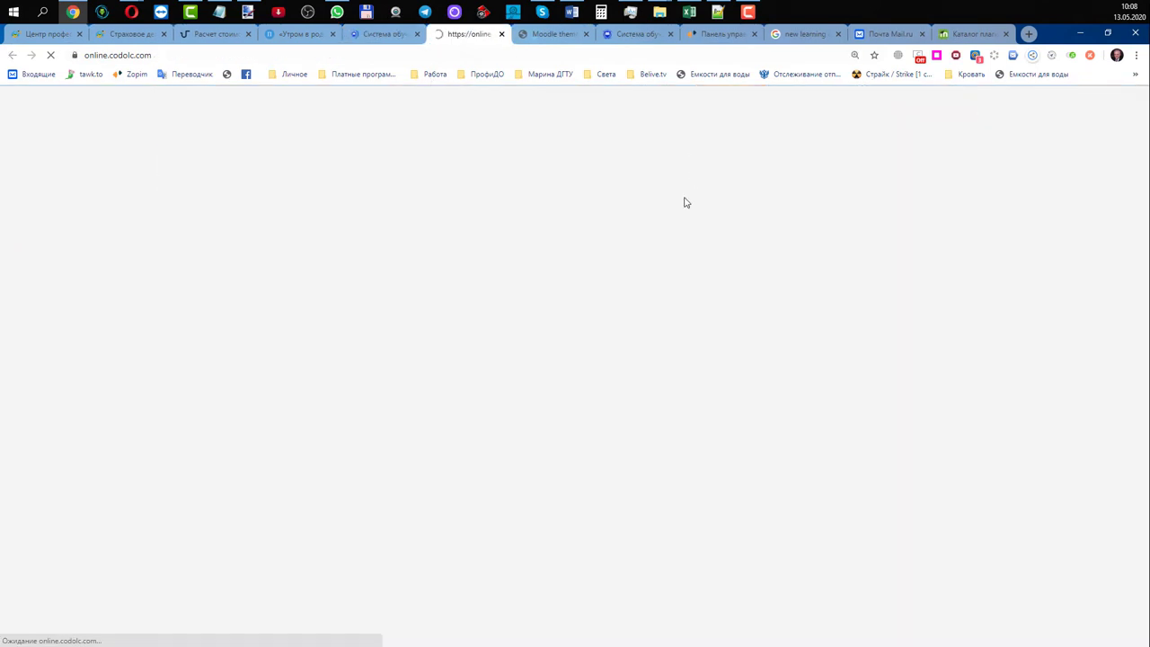
key(F11)
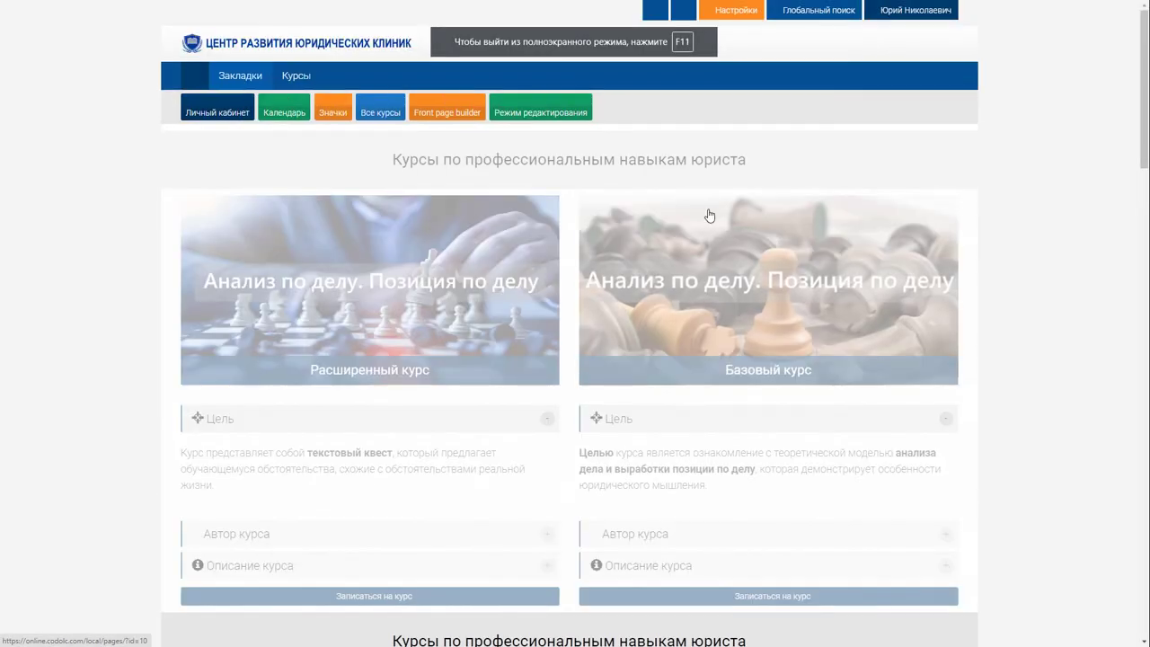
Find the Пробная категория row on the front page and page through its course carousel forward and backward
scroll(710, 214, down, 2)
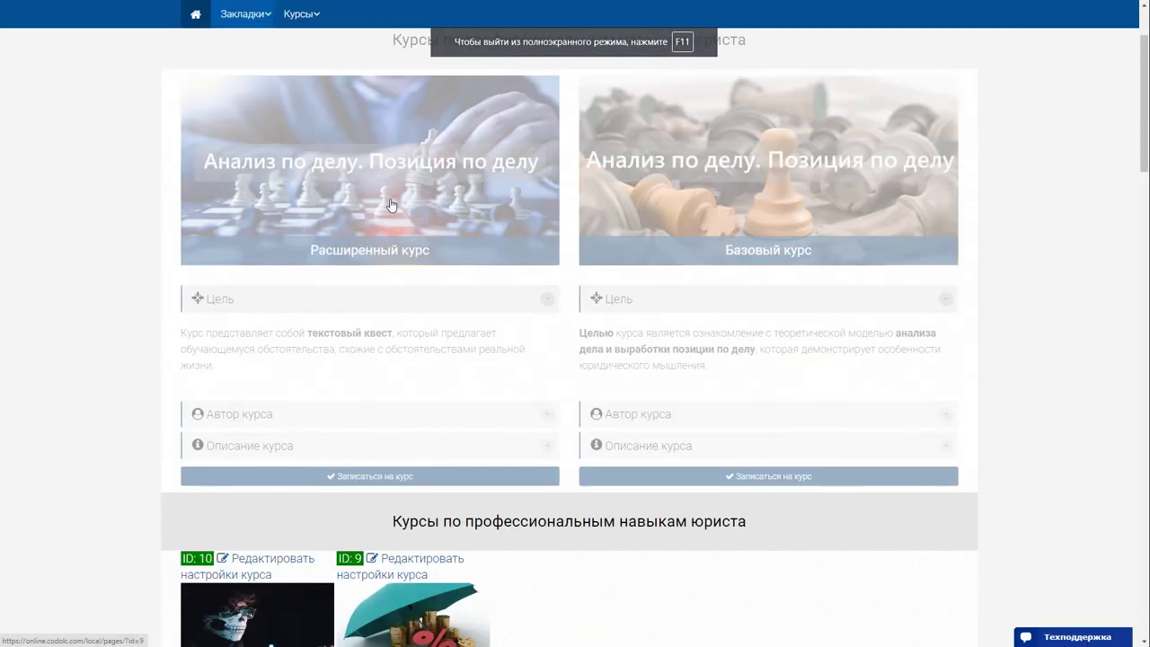
scroll(428, 215, down, 3)
scroll(444, 231, down, 10)
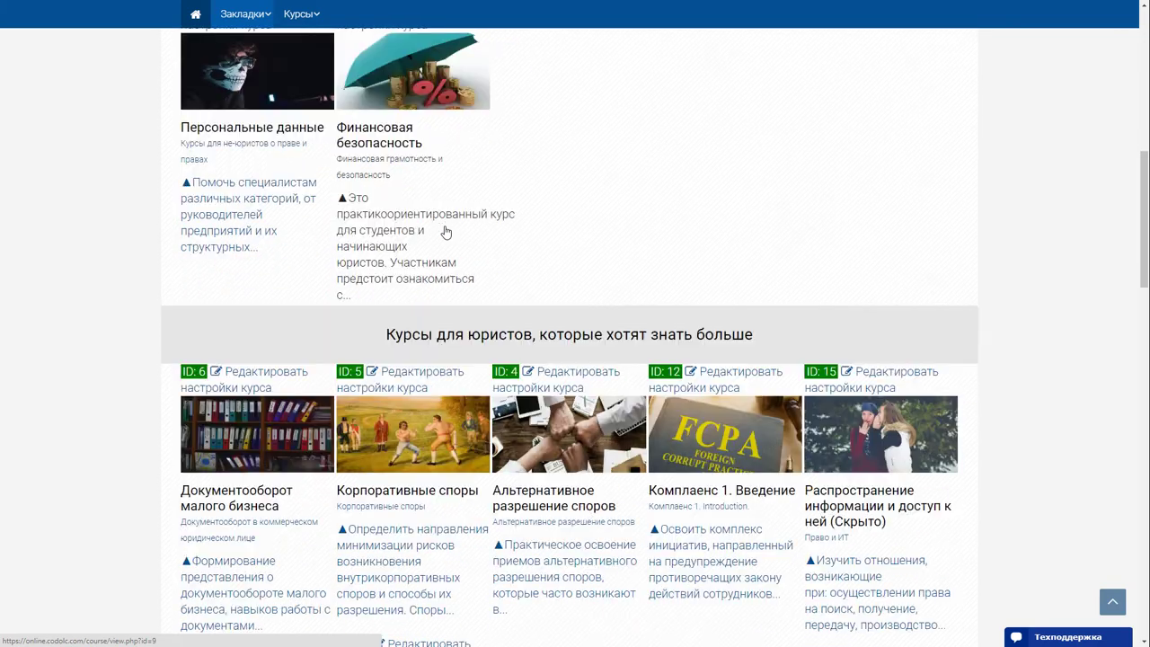
scroll(447, 230, down, 7)
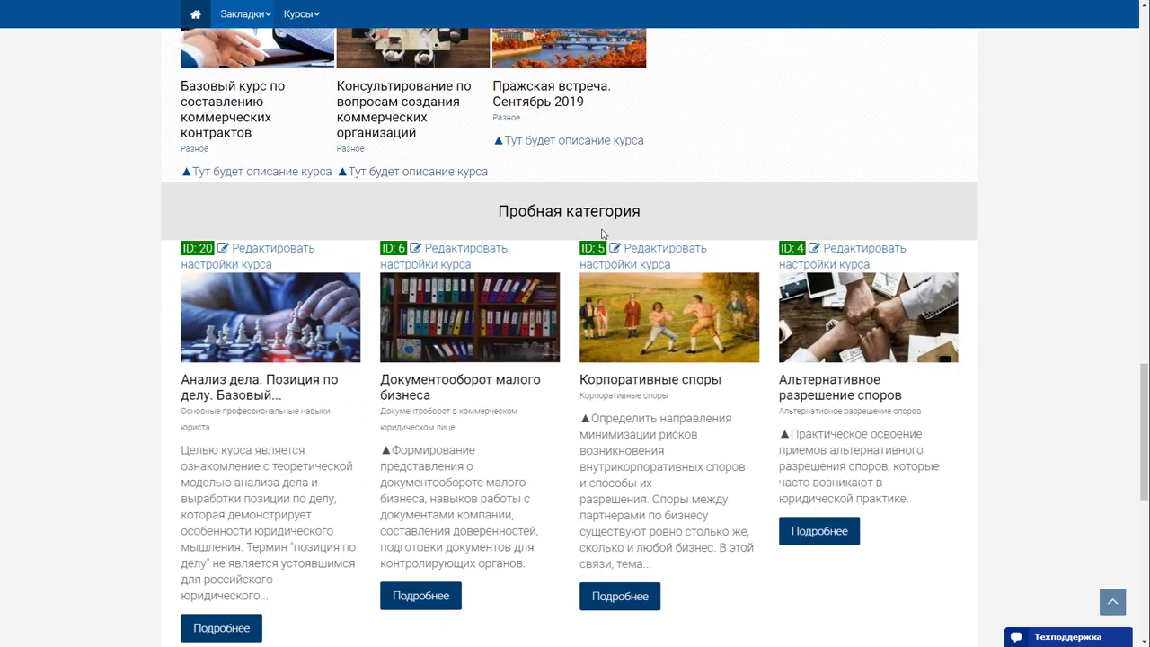
scroll(602, 234, down, 3)
scroll(610, 243, up, 2)
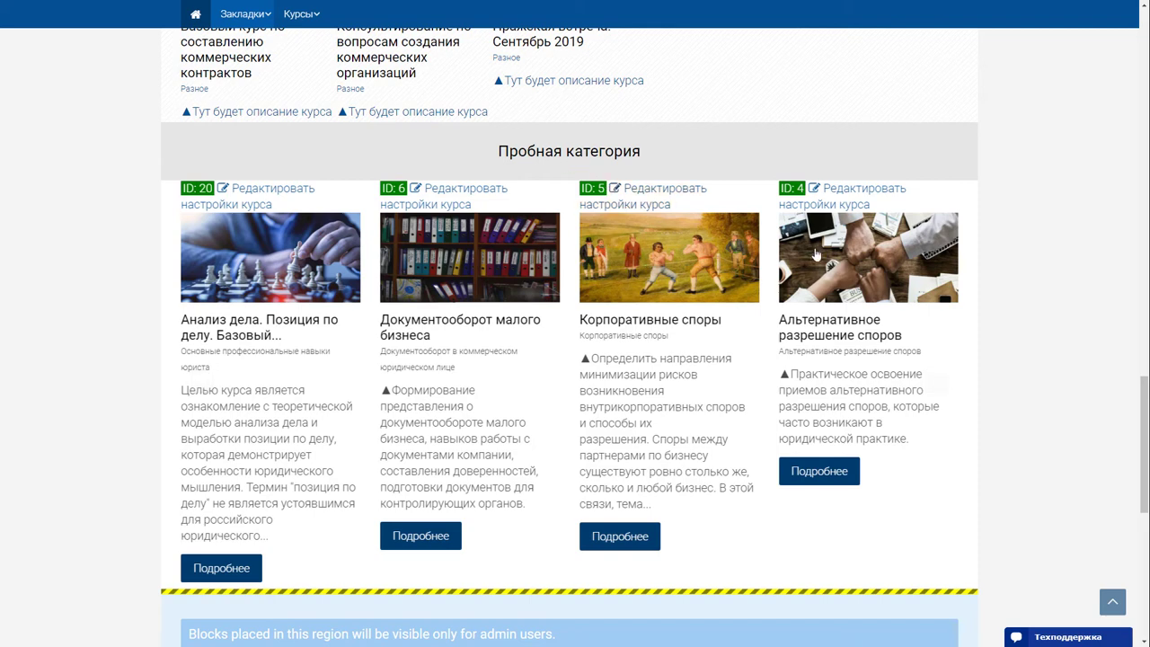
click(935, 382)
click(936, 382)
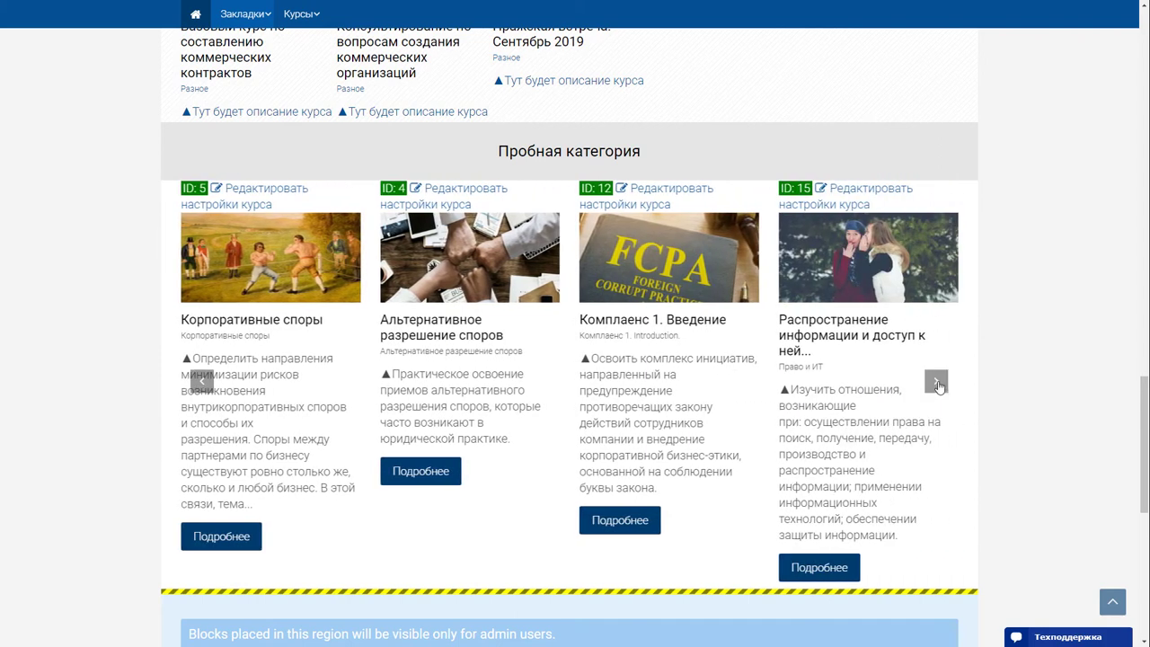
click(203, 382)
click(203, 382)
click(203, 382)
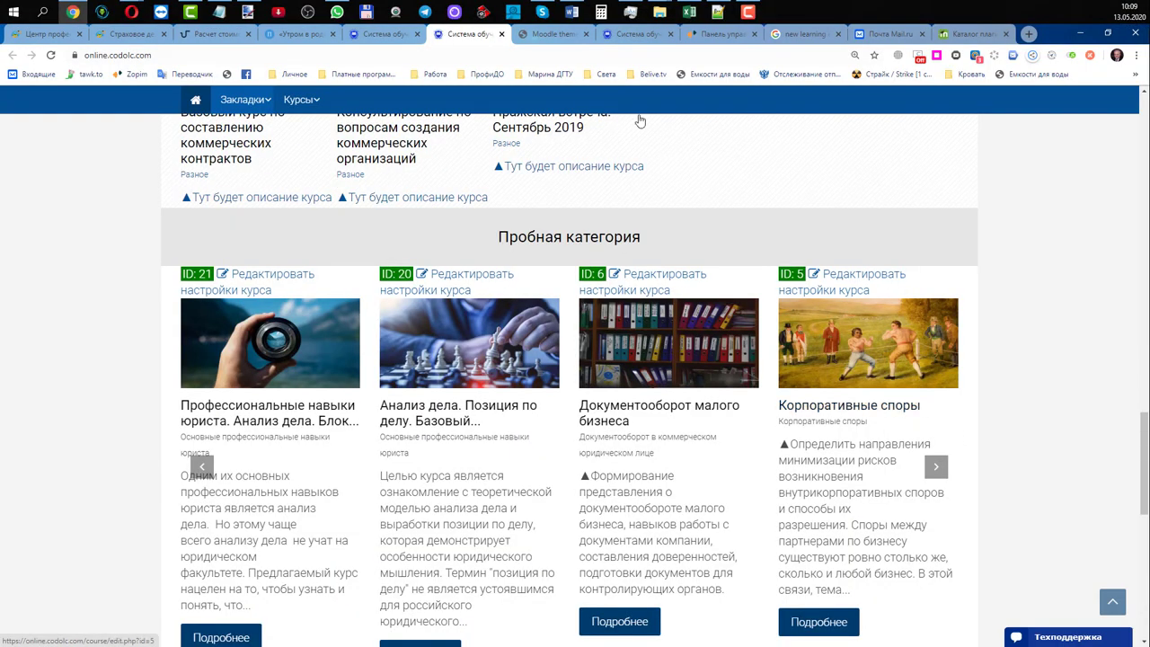
Back in the front page builder, set the Курсы проба element to include only course IDs 10,7,5,21,20
click(375, 34)
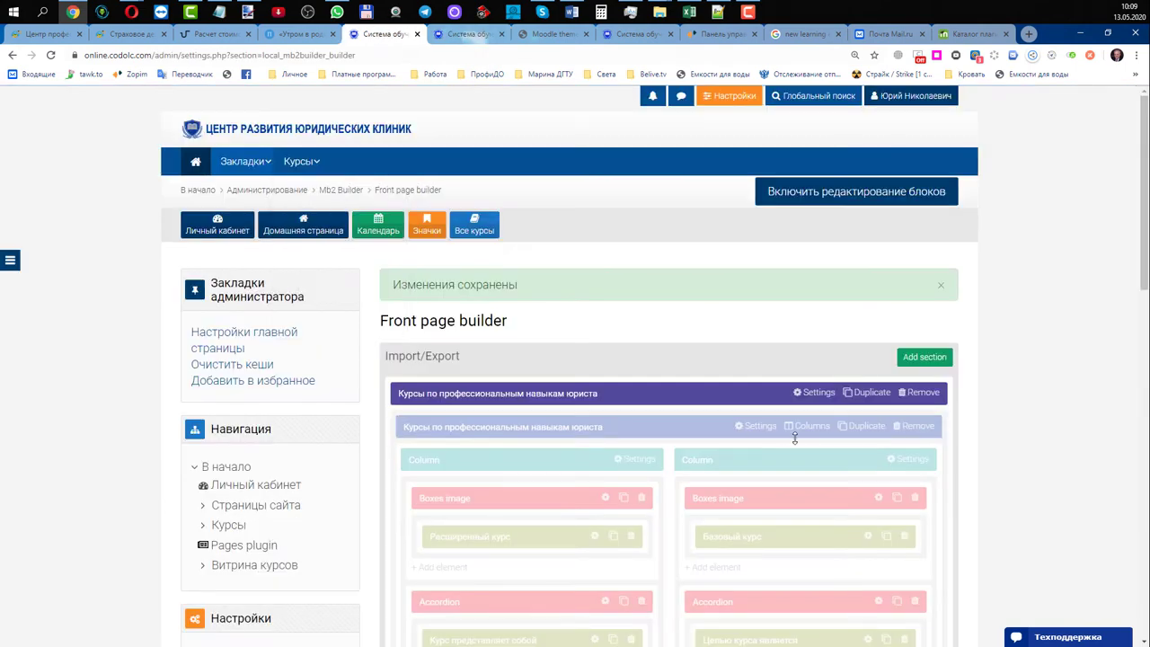
scroll(862, 435, down, 5)
scroll(864, 435, down, 10)
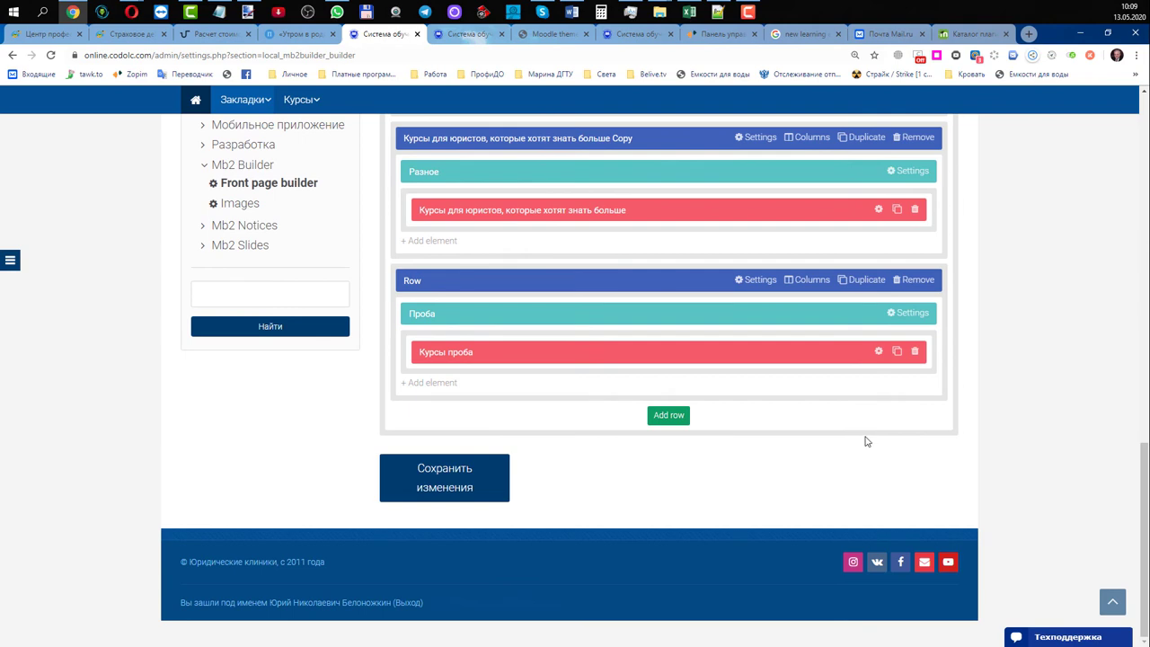
click(879, 352)
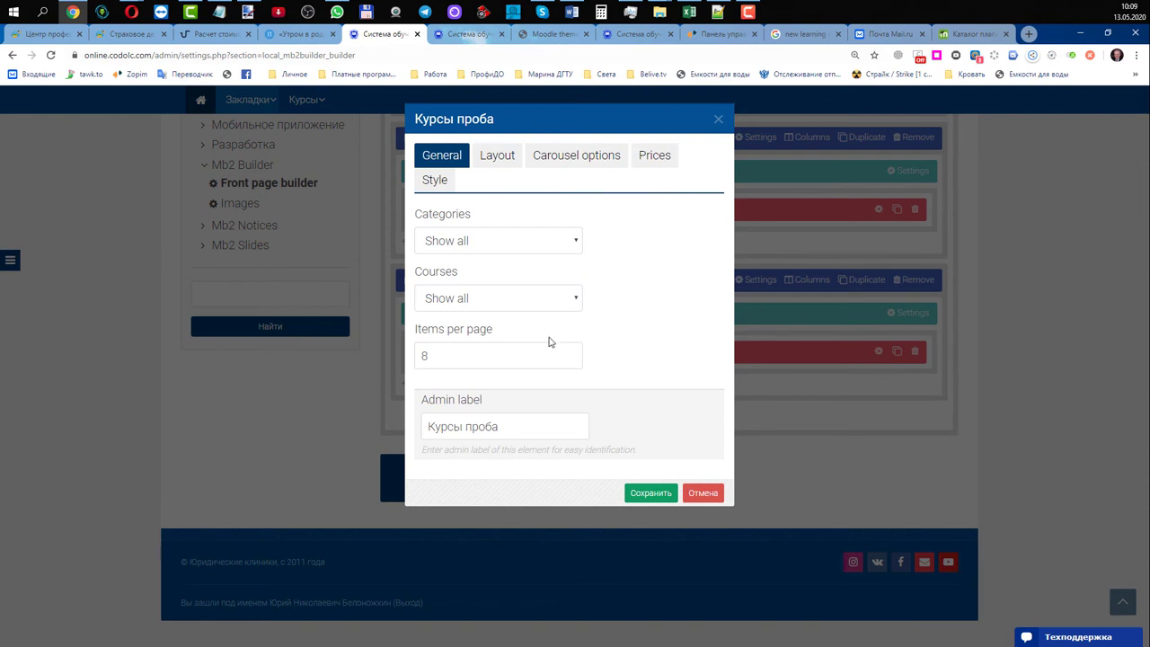
click(572, 306)
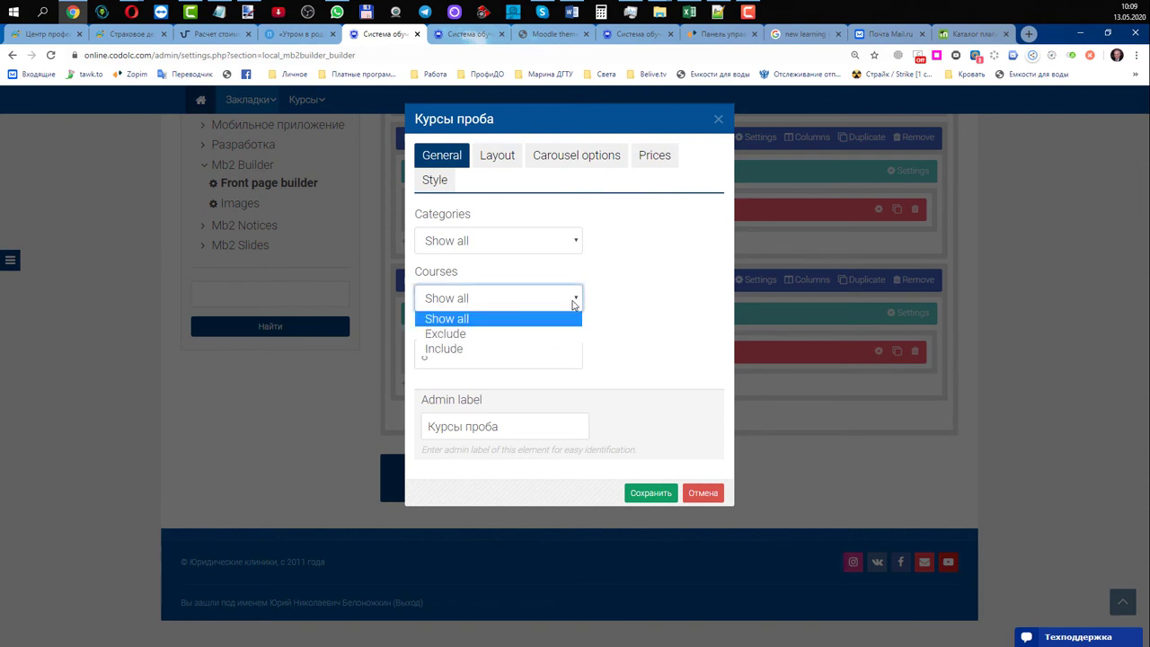
click(466, 349)
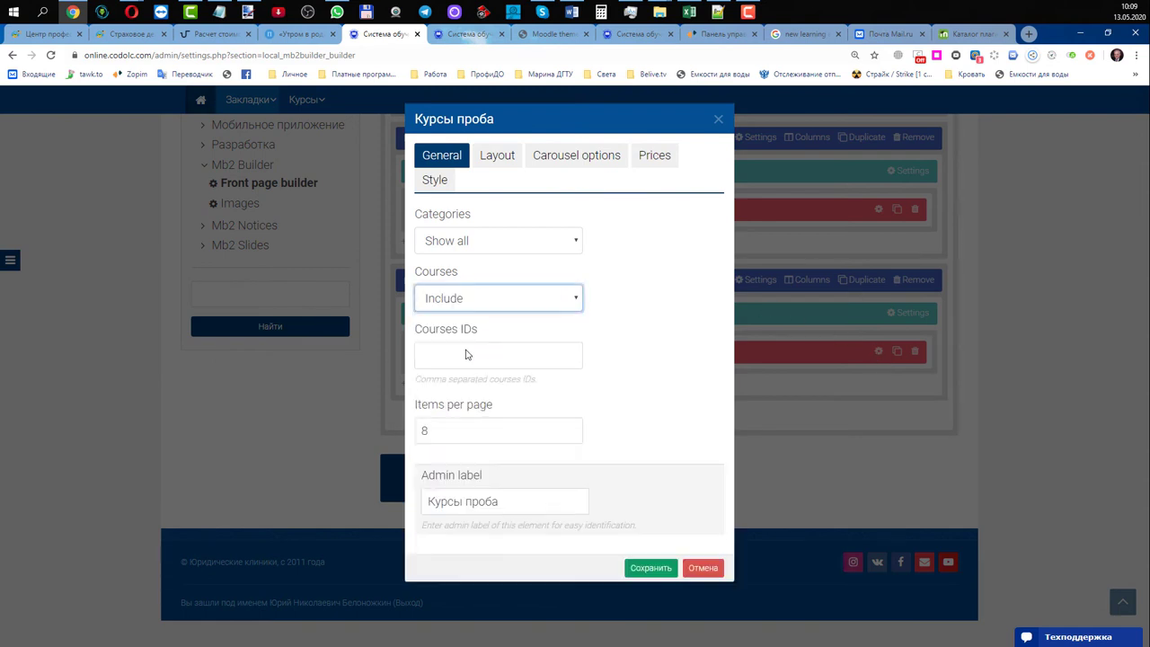
click(467, 354)
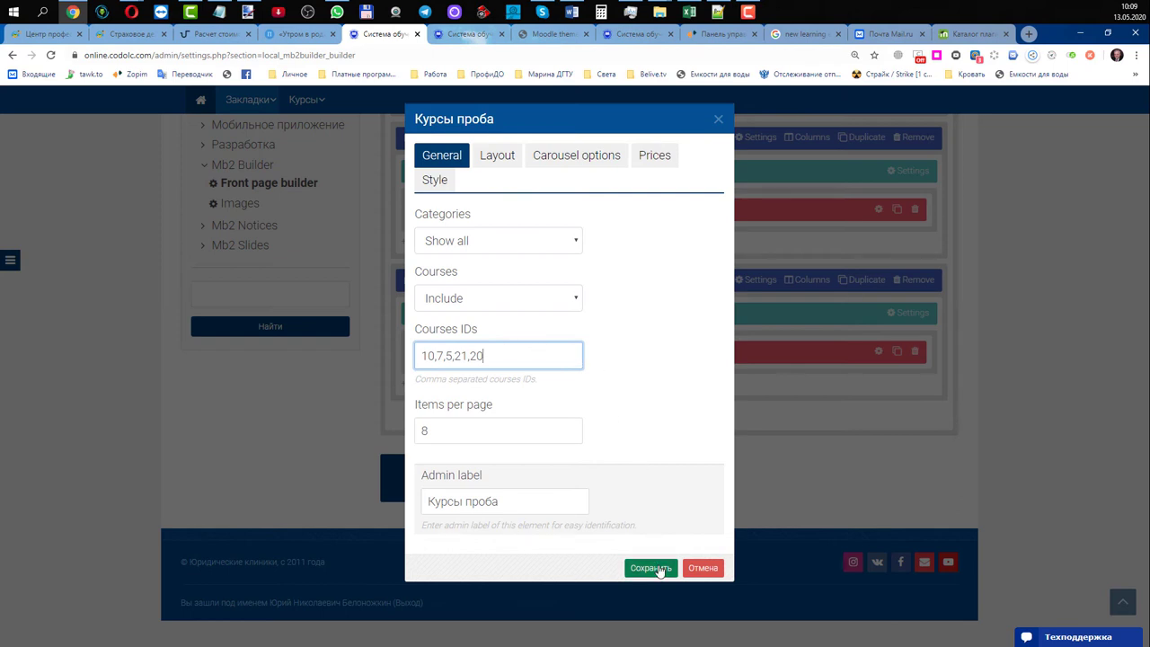
Set the Курсы проба element's layout to Columns, then save the element and the front page builder changes
click(496, 157)
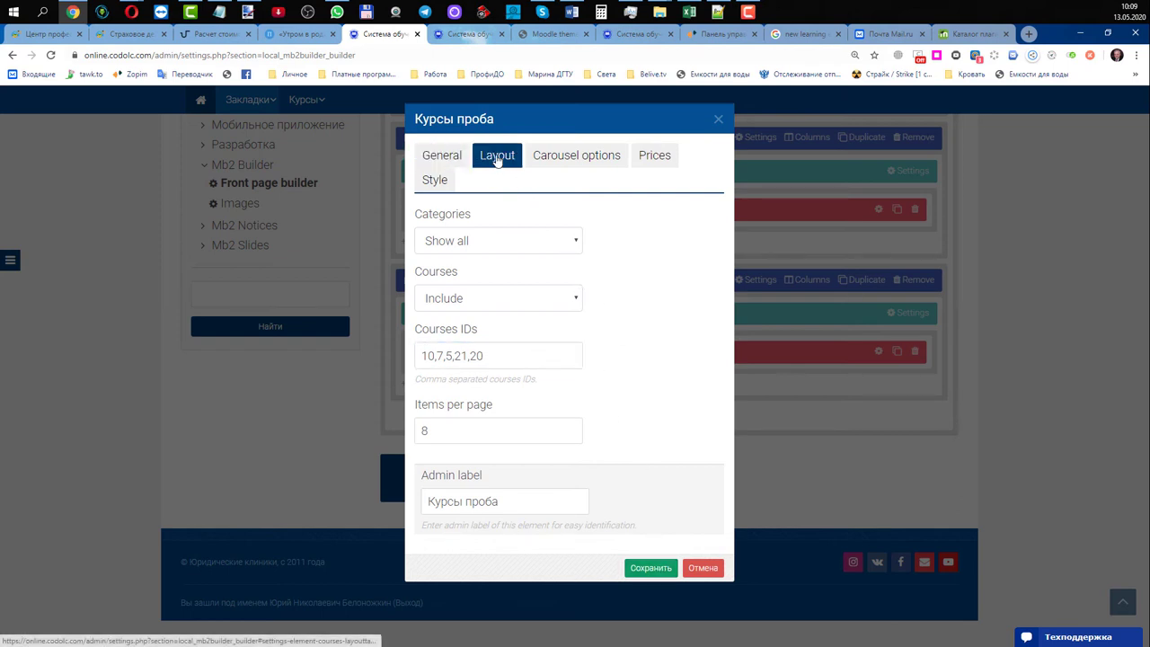
click(500, 241)
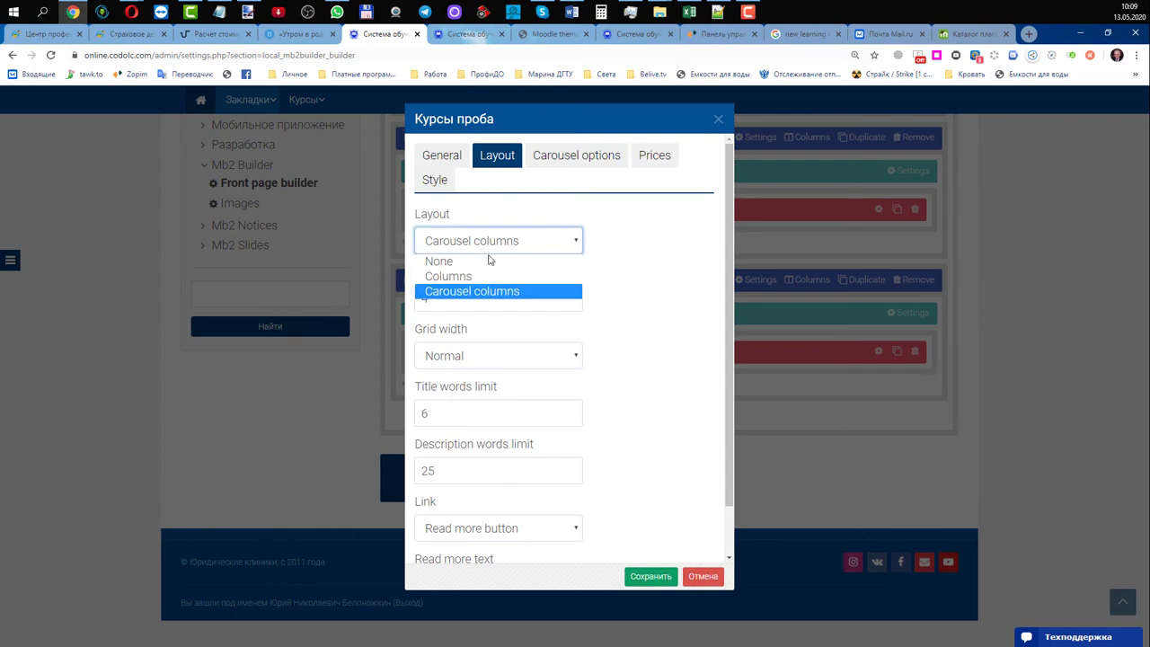
click(485, 275)
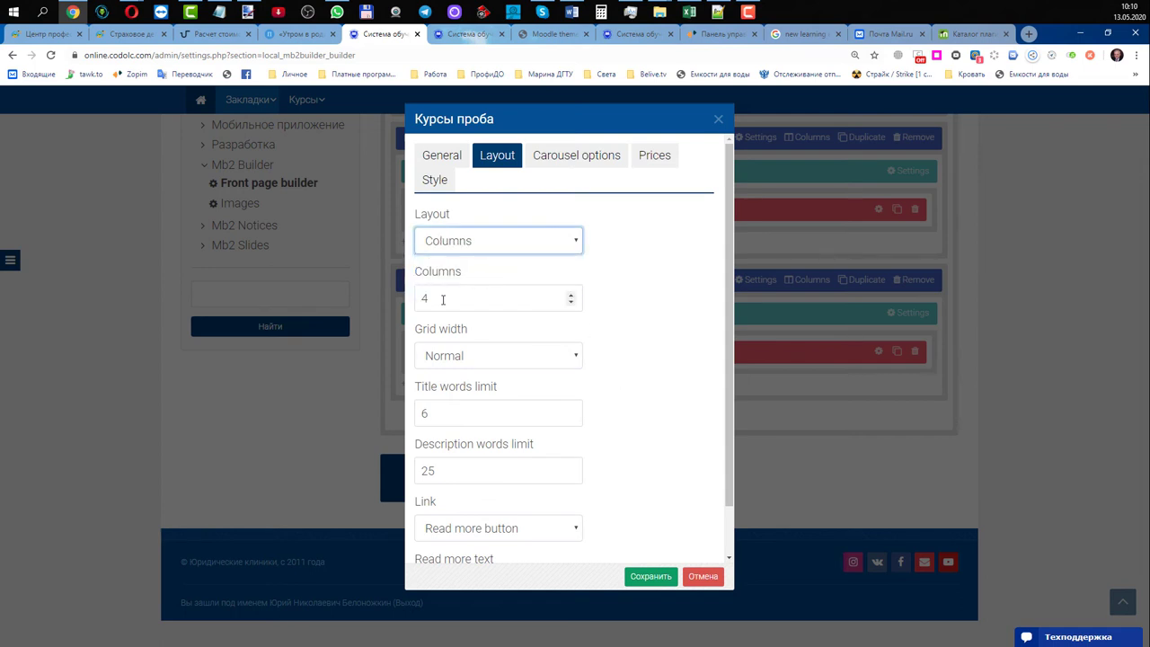
click(652, 575)
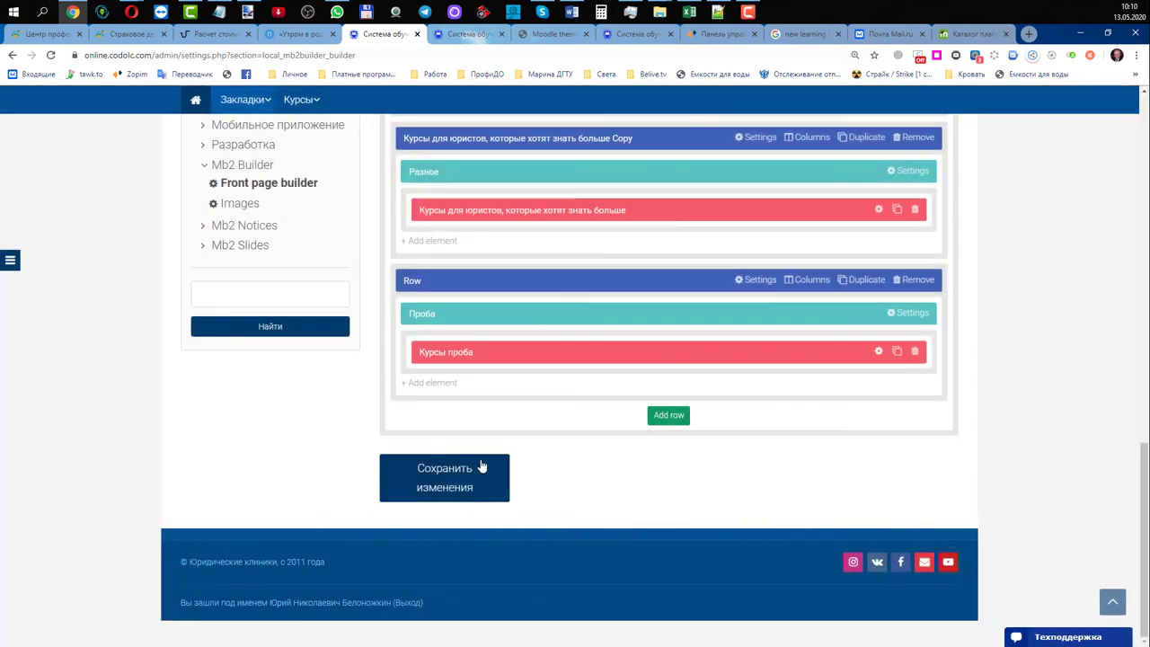
click(481, 466)
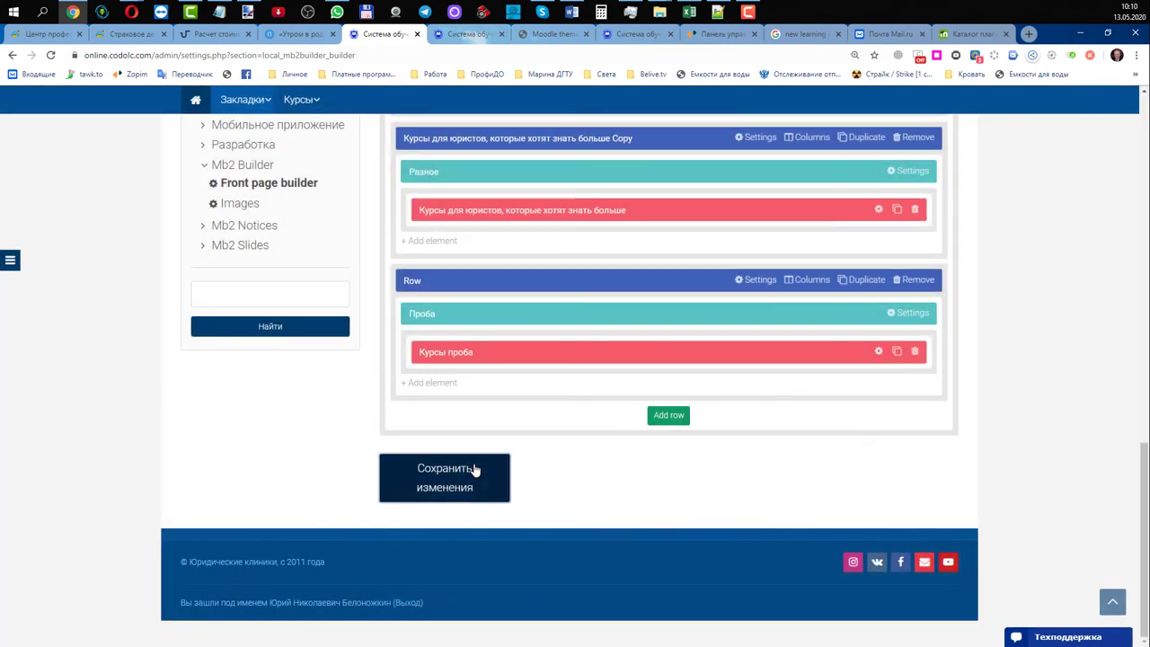
Reload the site's front page and examine the Пробная категория row in full screen, comparing it with the rows above
click(459, 35)
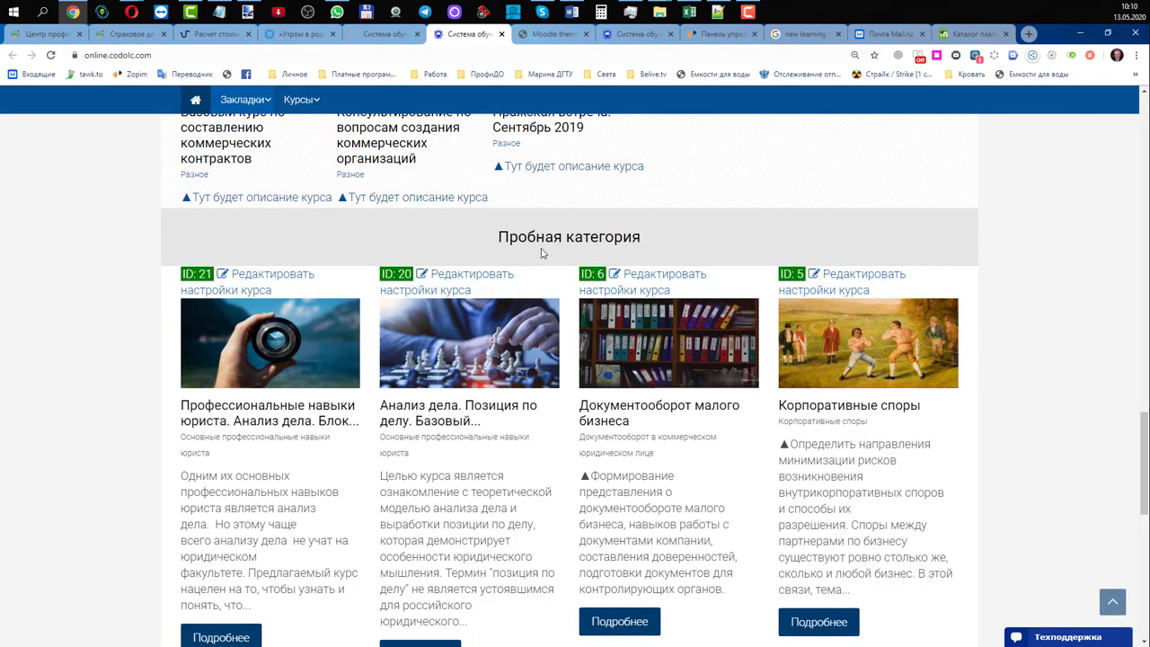
key(F11)
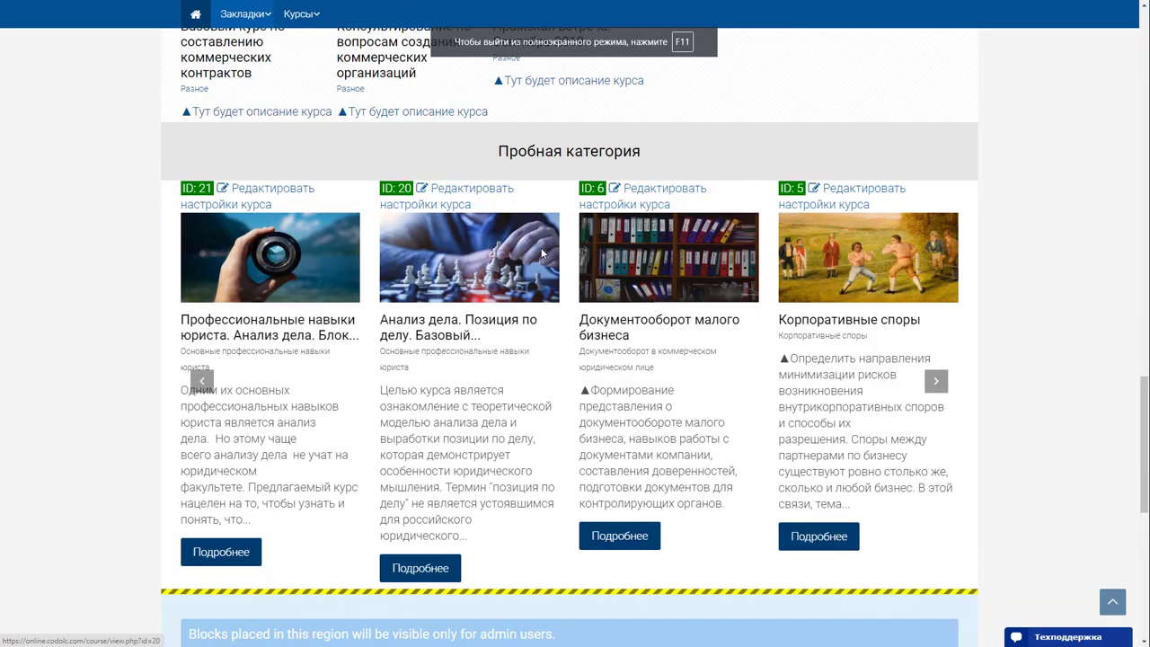
key(F5)
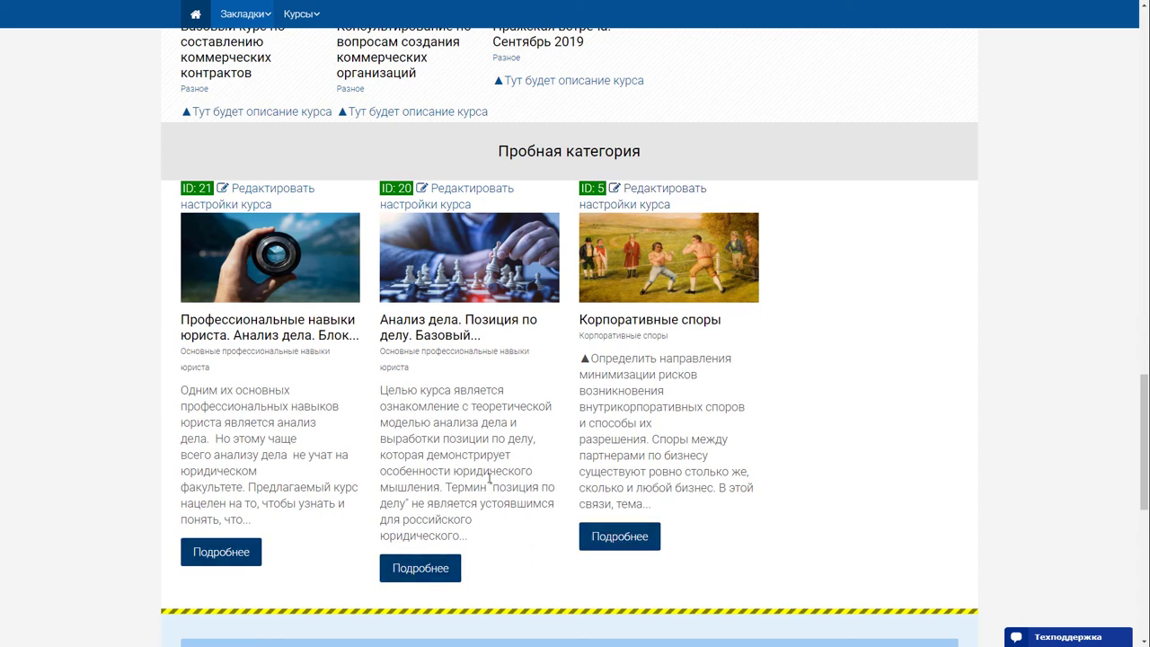
scroll(490, 479, up, 3)
scroll(489, 481, up, 3)
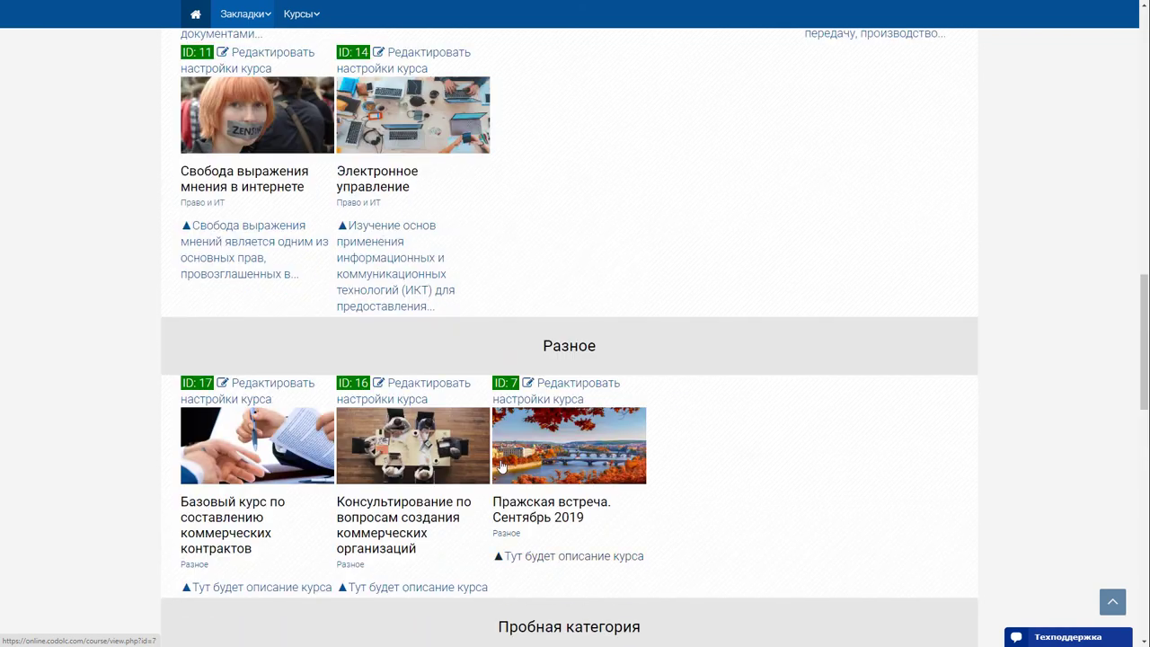
scroll(498, 472, down, 7)
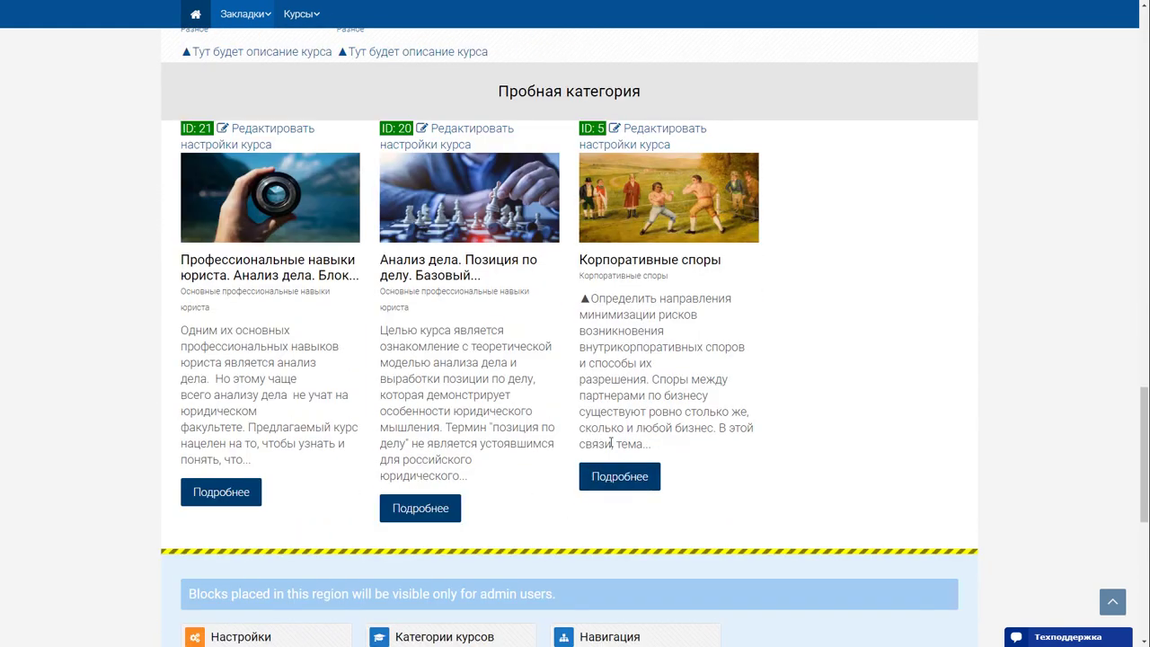
key(F11)
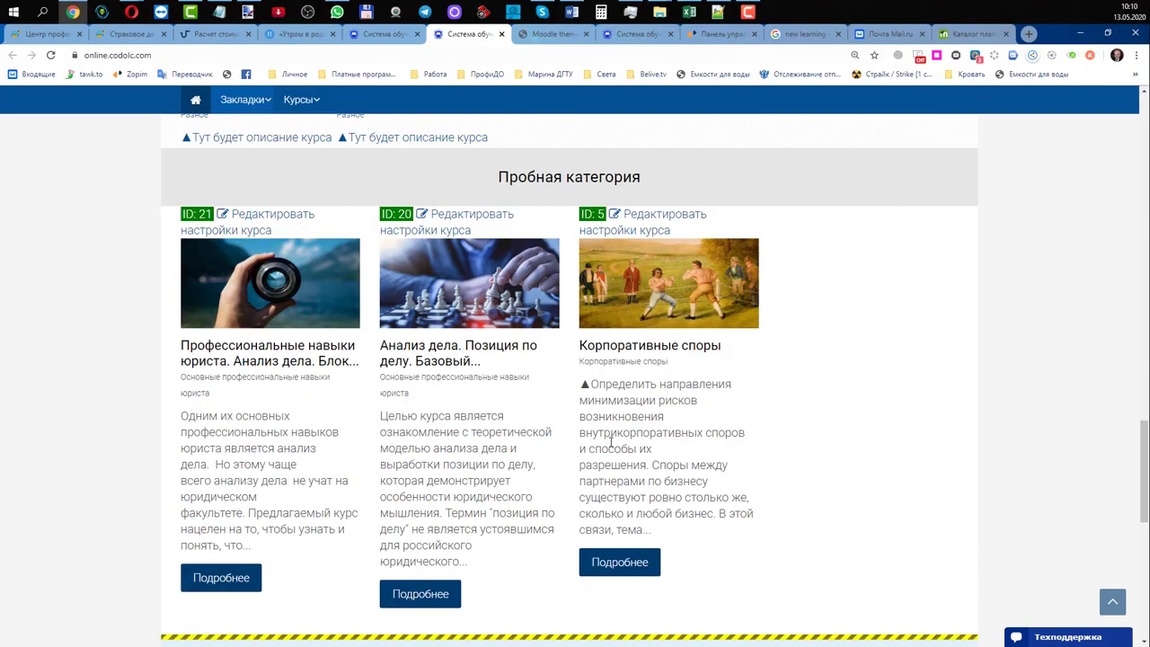
Set the Курсы проба element's link option to Whole item link and save the element and the front page builder changes
click(382, 33)
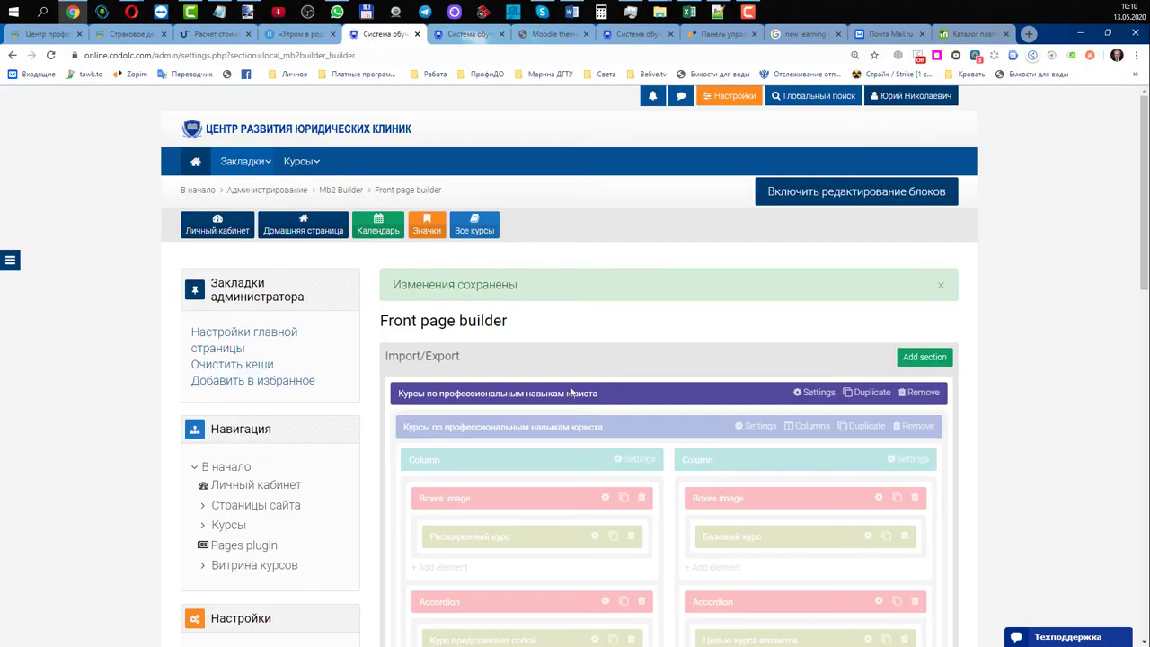
scroll(597, 451, down, 3)
scroll(596, 451, down, 15)
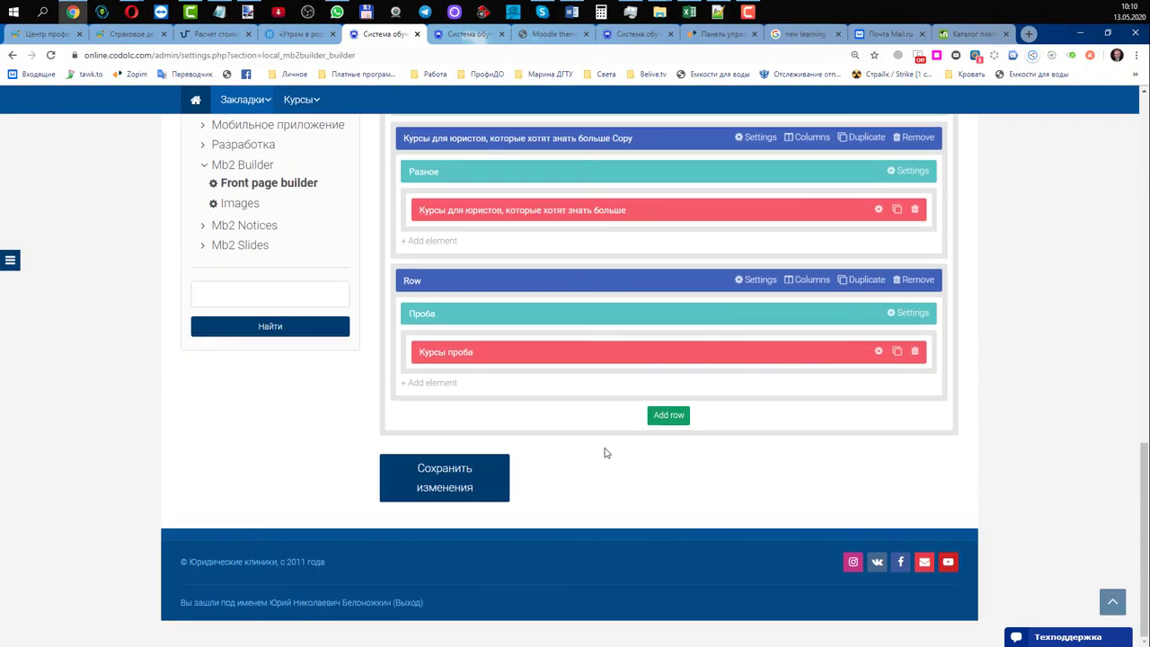
click(877, 351)
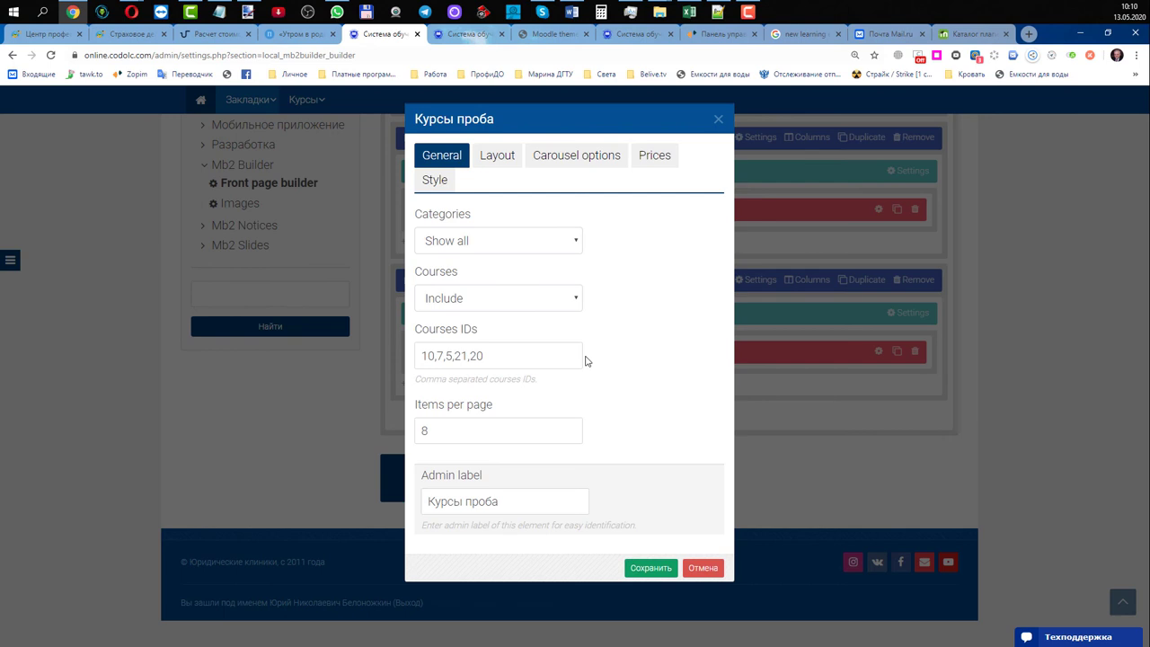
click(497, 159)
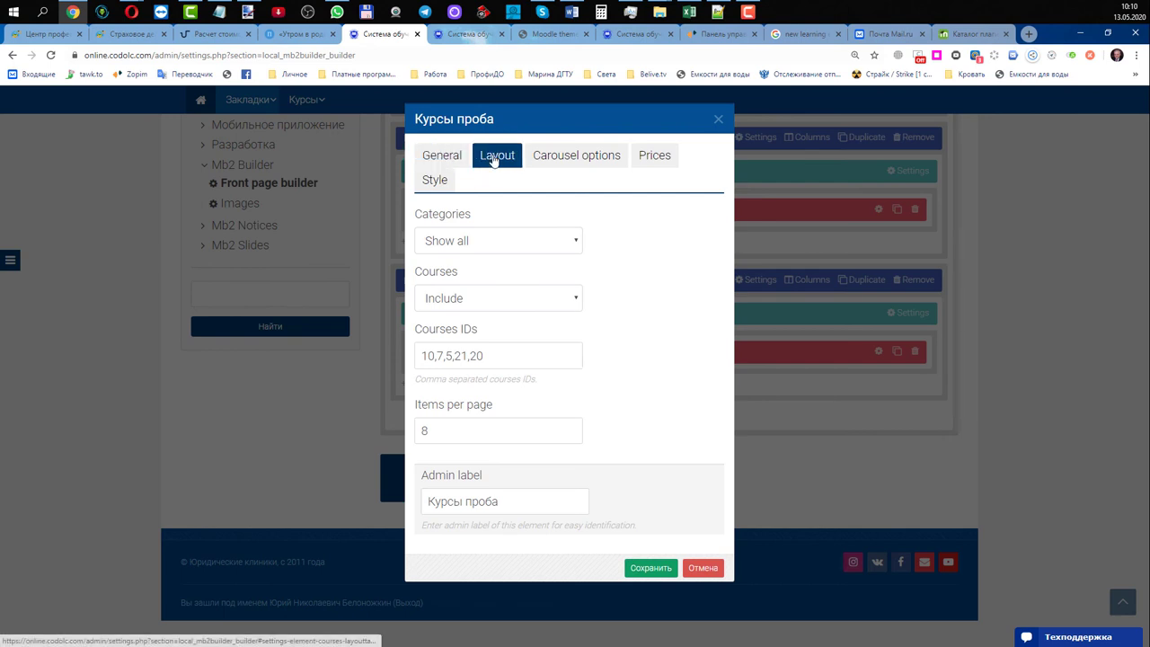
scroll(536, 341, down, 2)
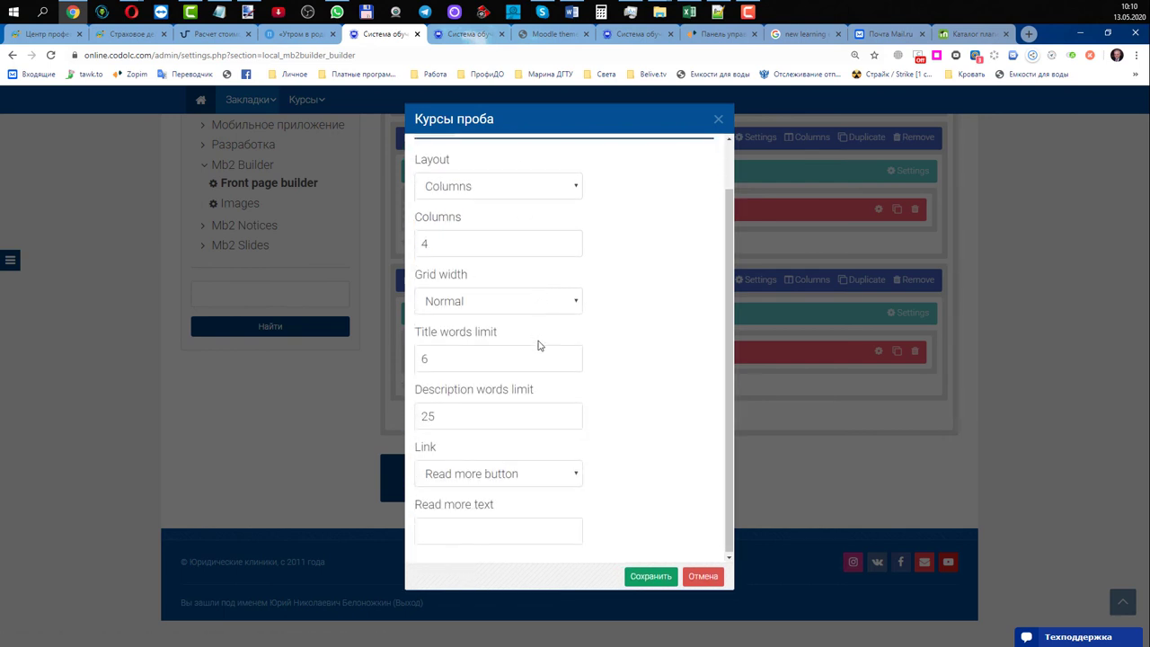
click(544, 474)
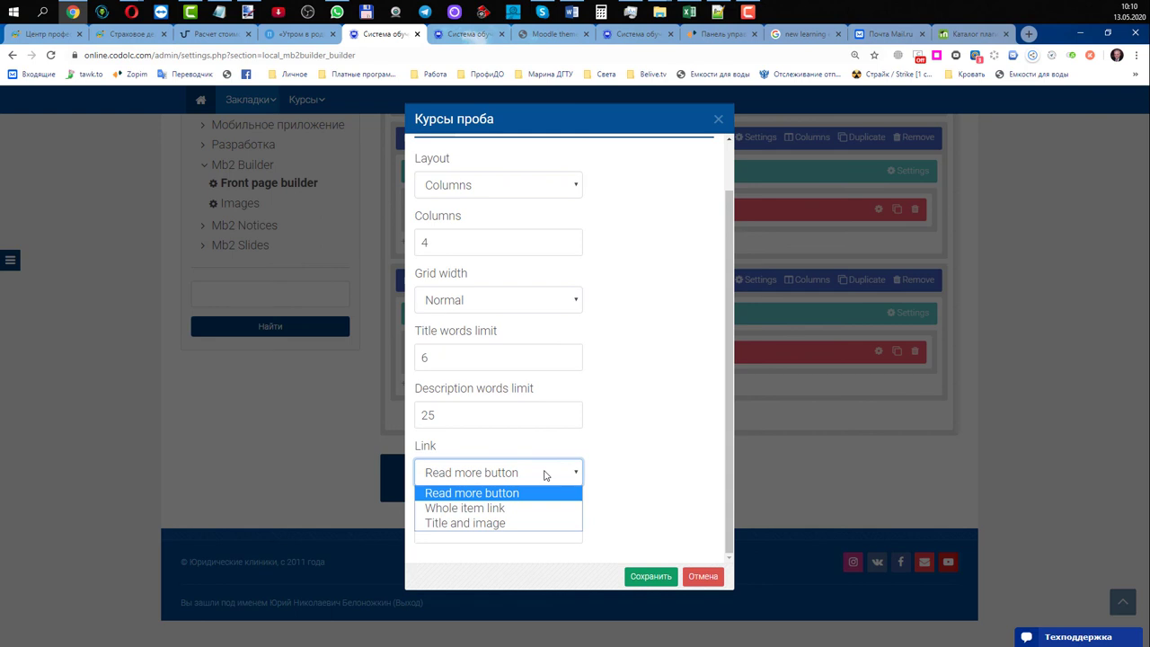
click(501, 508)
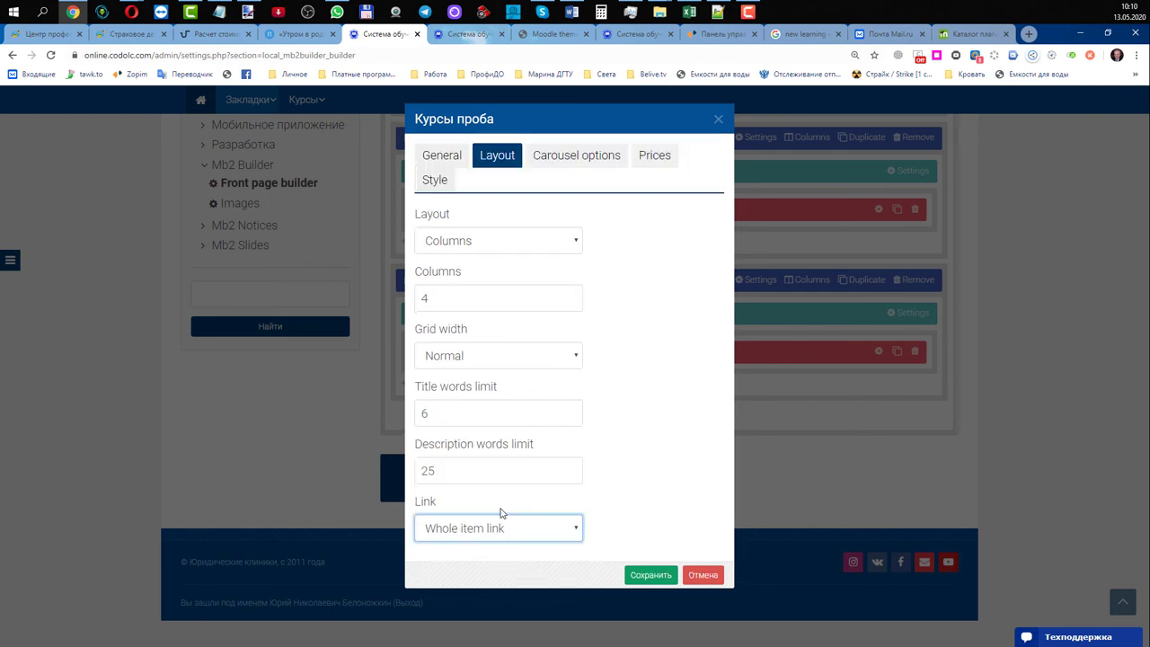
click(637, 575)
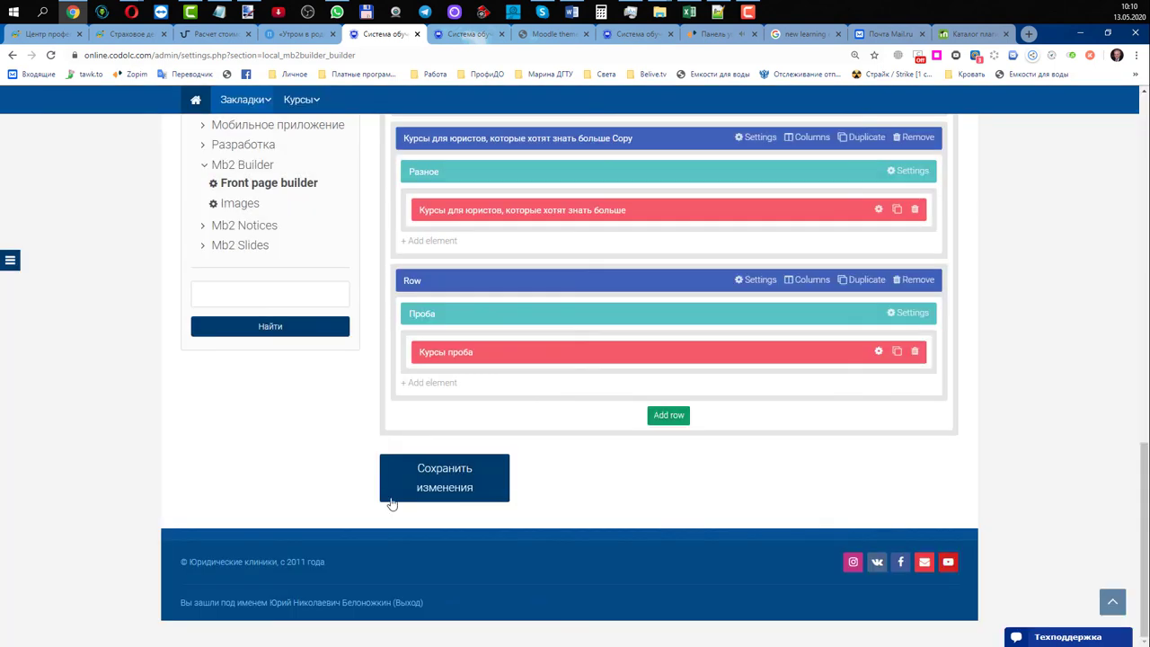
click(424, 489)
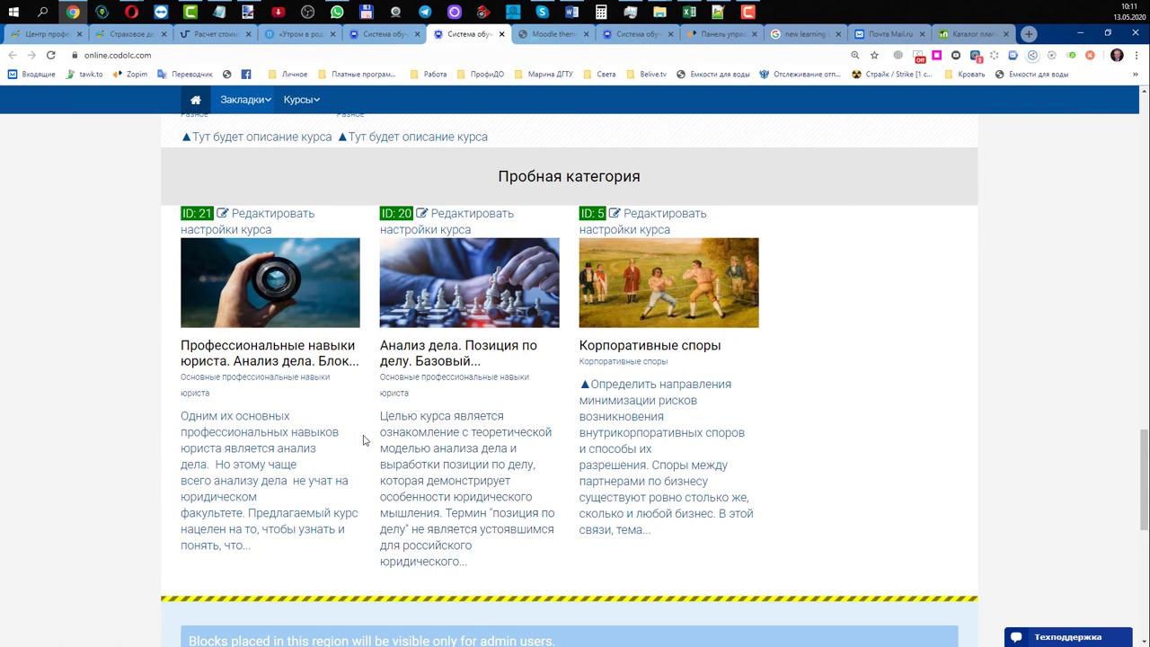
Remove the row containing the Проба column and the Курсы проба element from the front page builder and save the changes
click(388, 34)
scroll(668, 473, down, 2)
scroll(668, 474, down, 10)
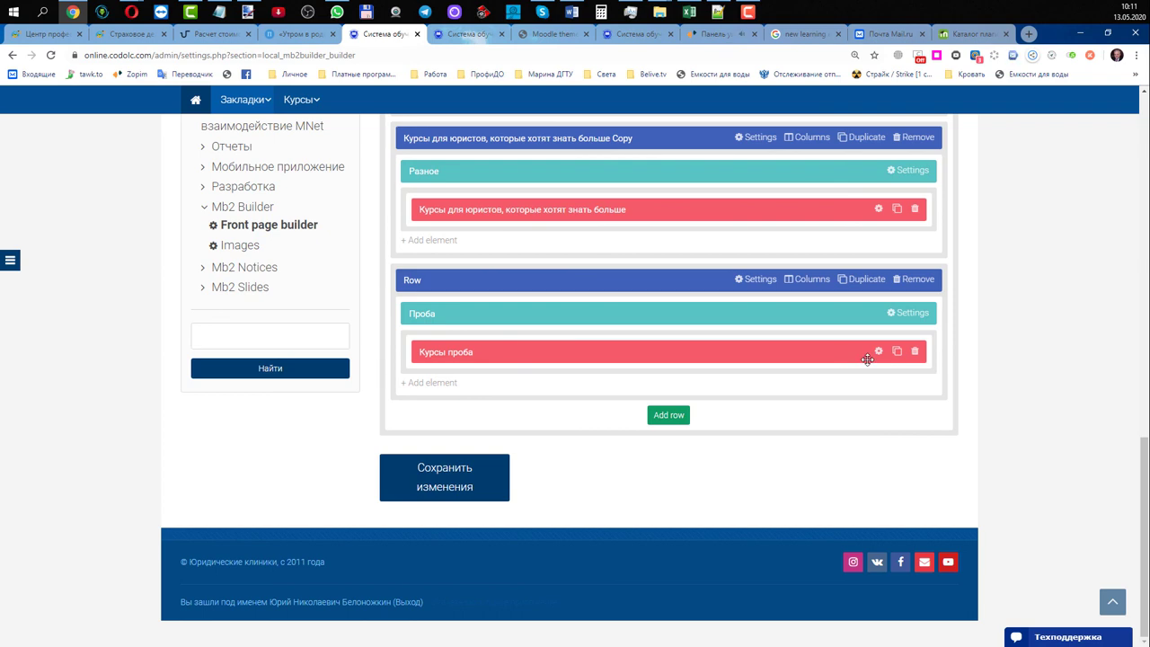
click(479, 34)
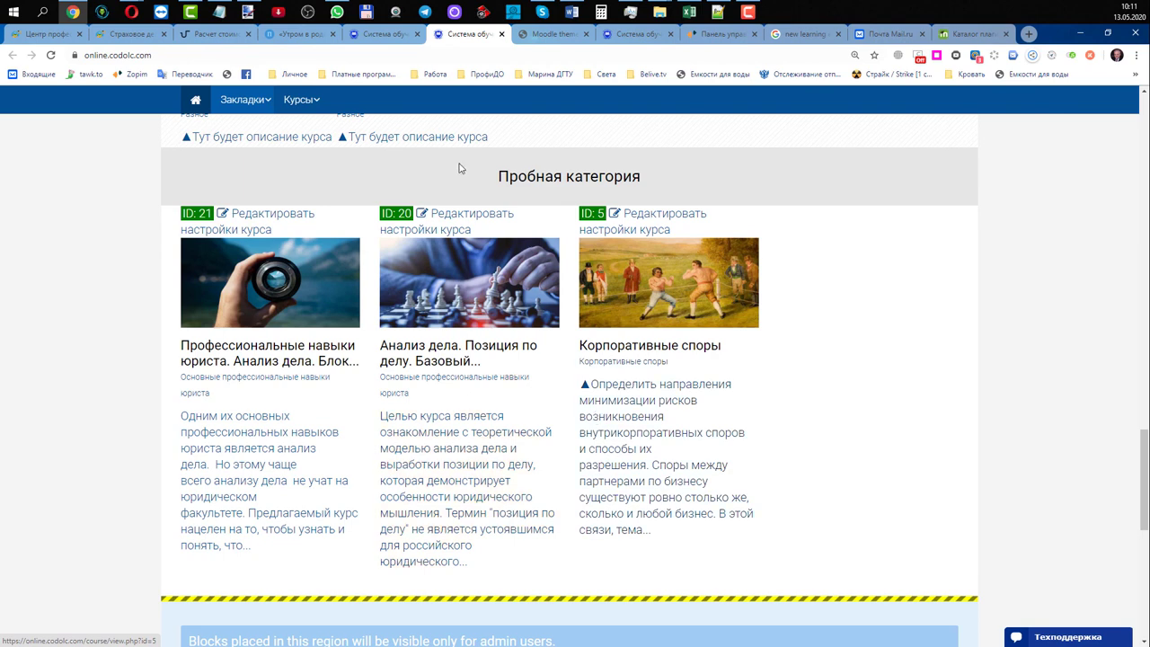
click(387, 36)
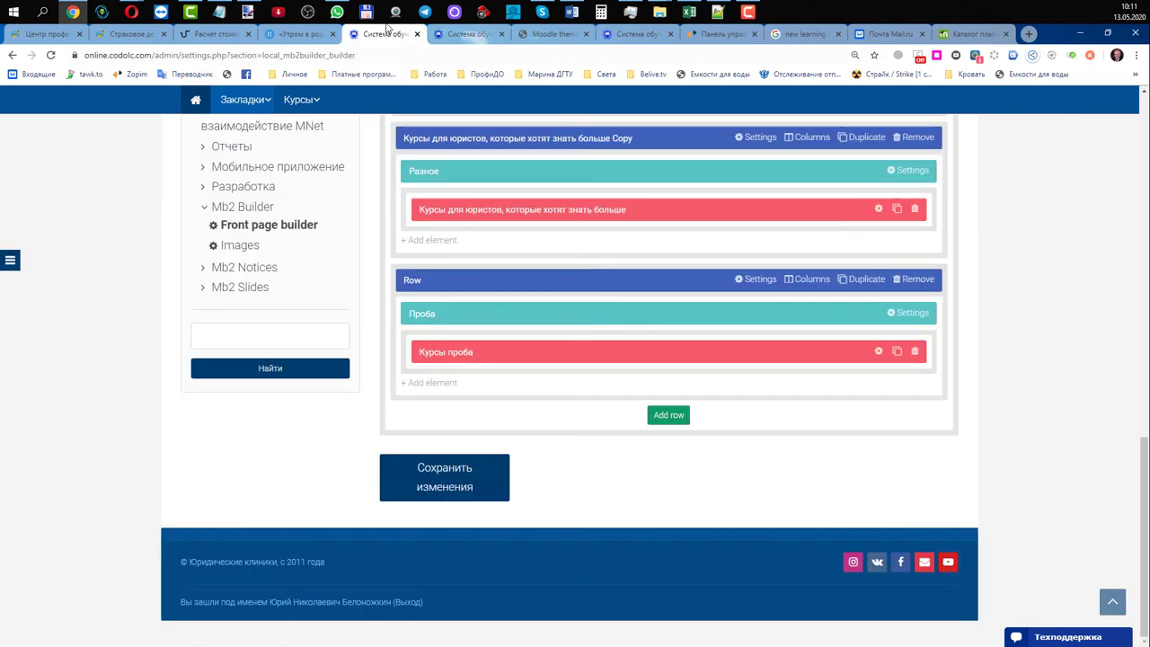
click(917, 280)
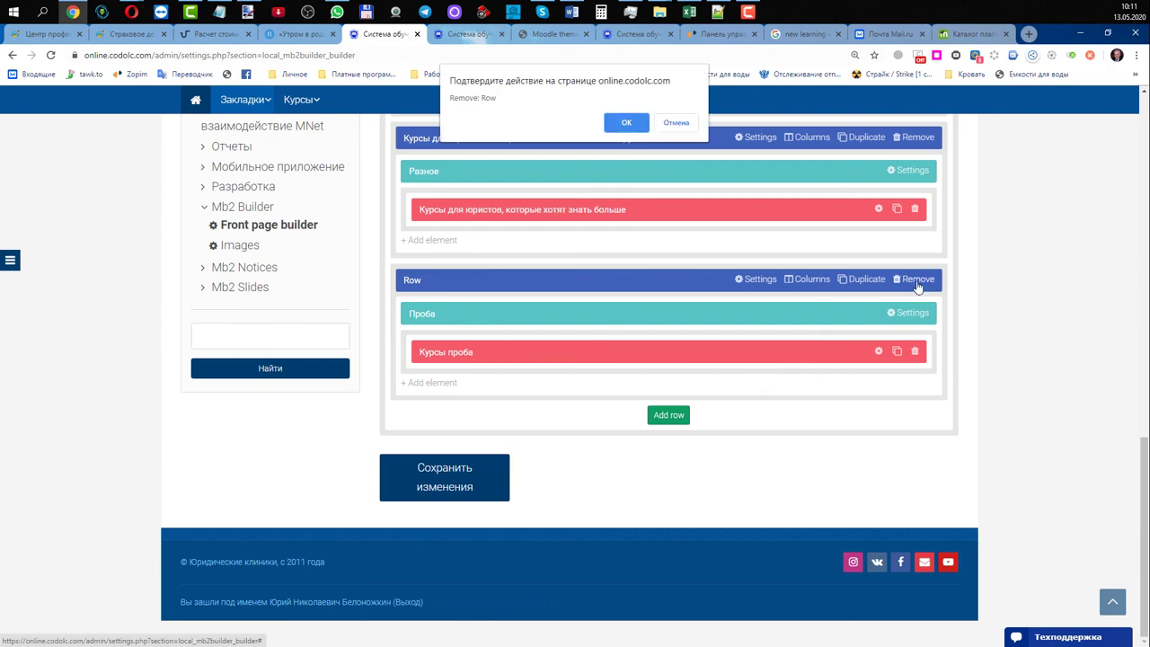
click(631, 122)
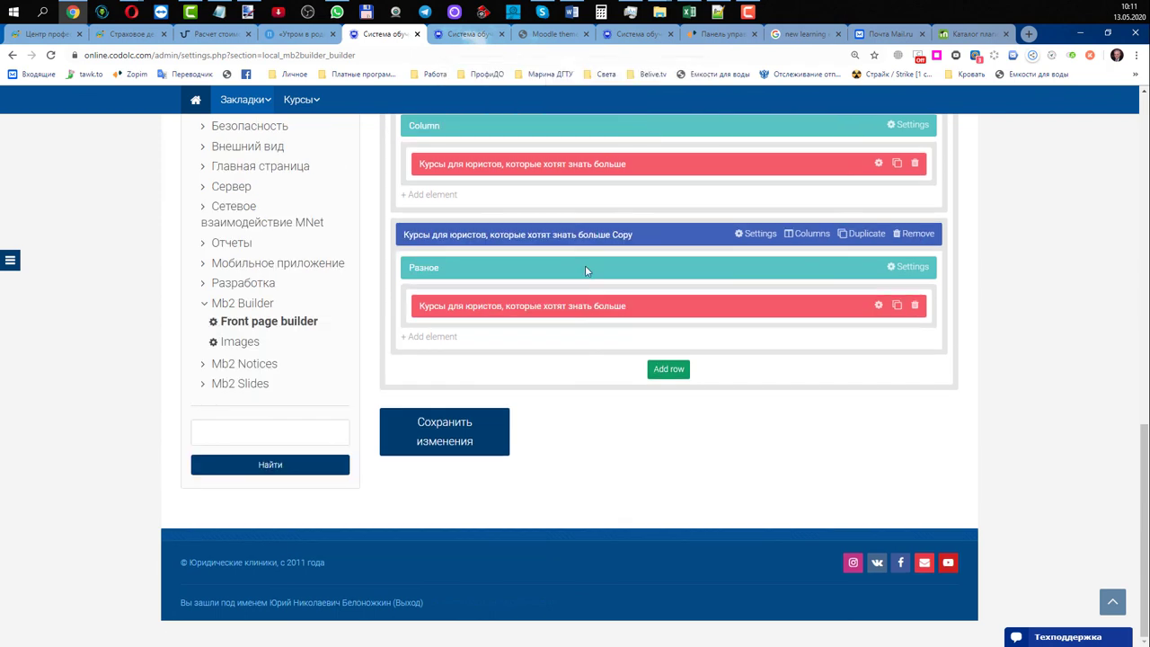
click(474, 436)
Reload the site's front page and check its final course rows around the Разное section
key(ctrl+Tab)
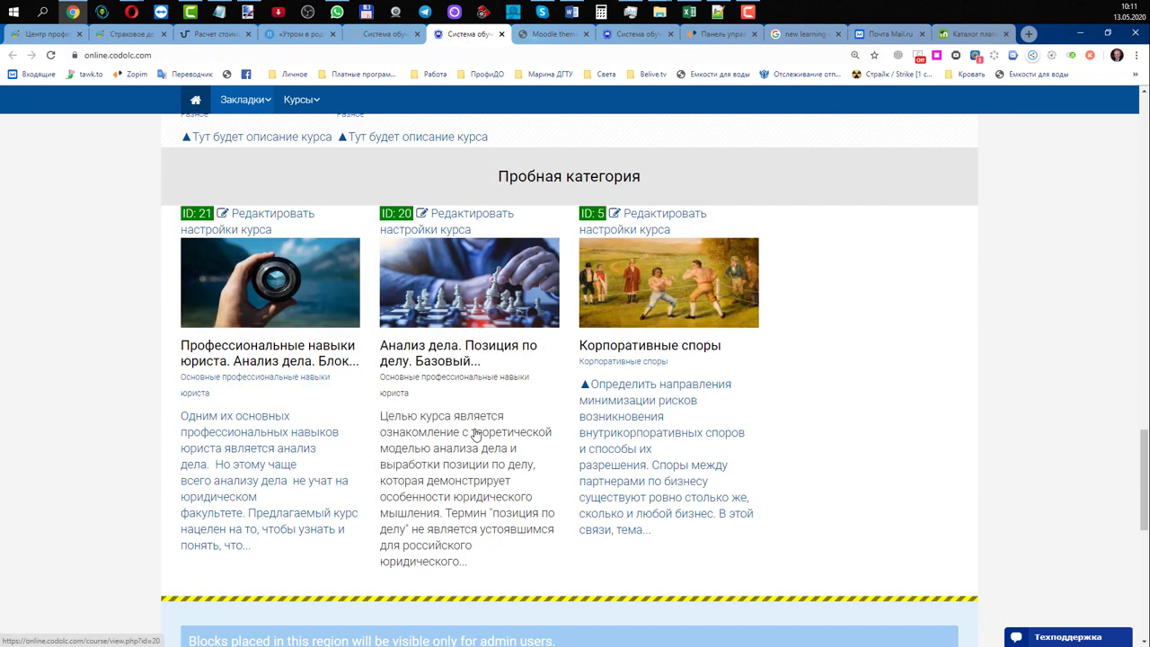
click(476, 433)
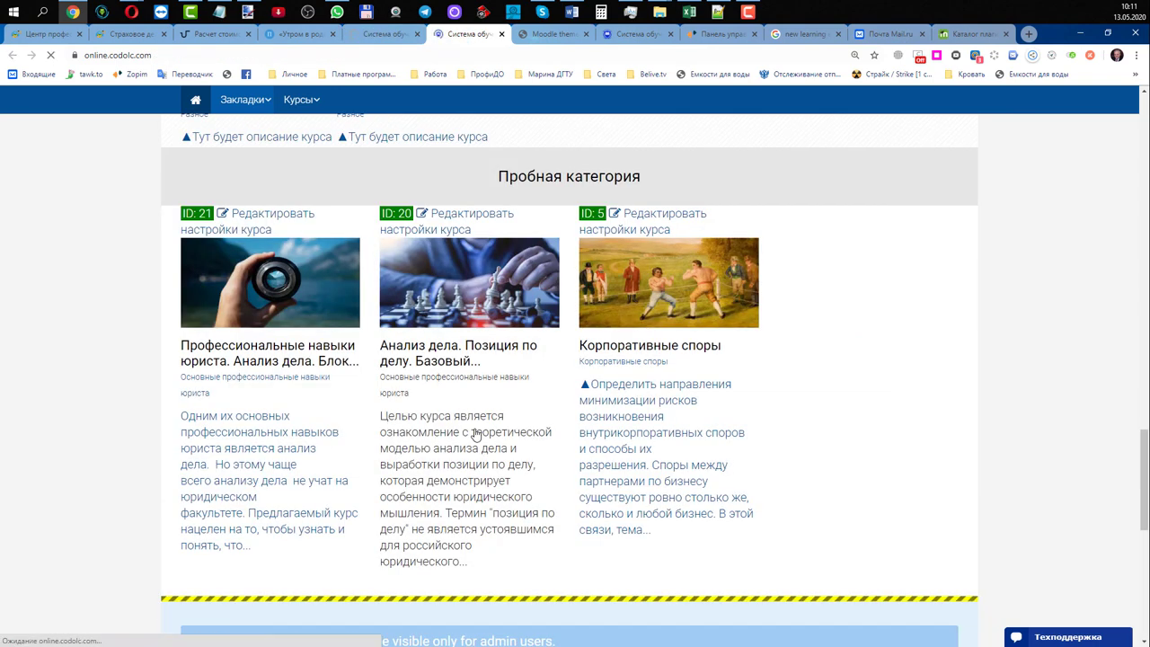
scroll(531, 303, up, 2)
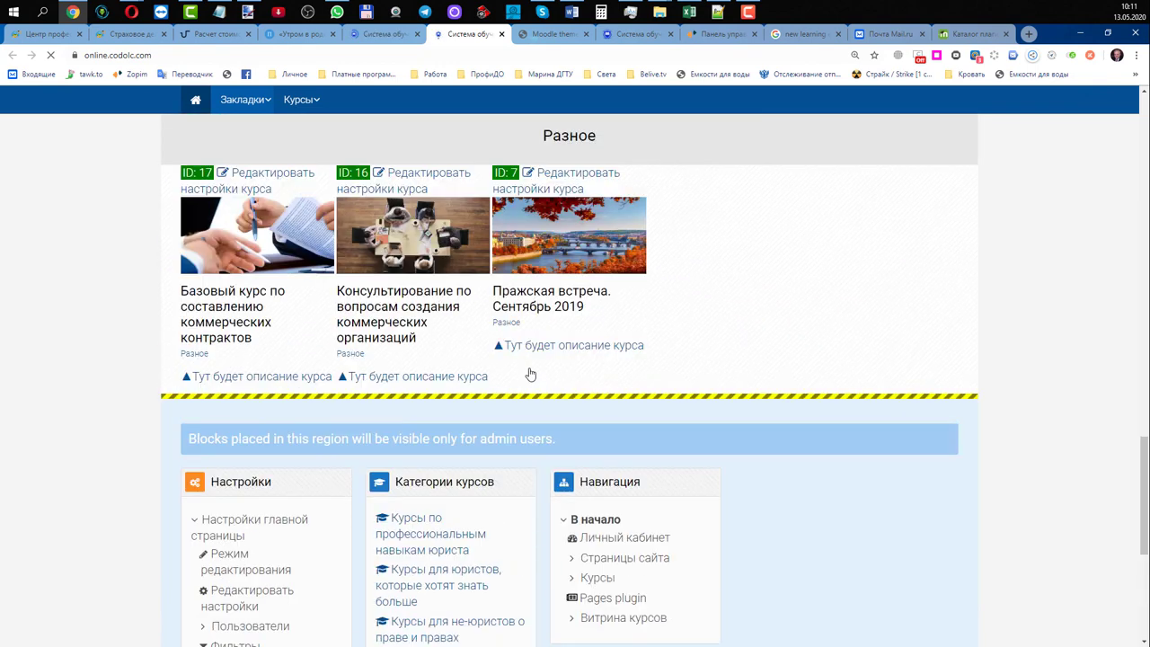
scroll(546, 300, up, 1)
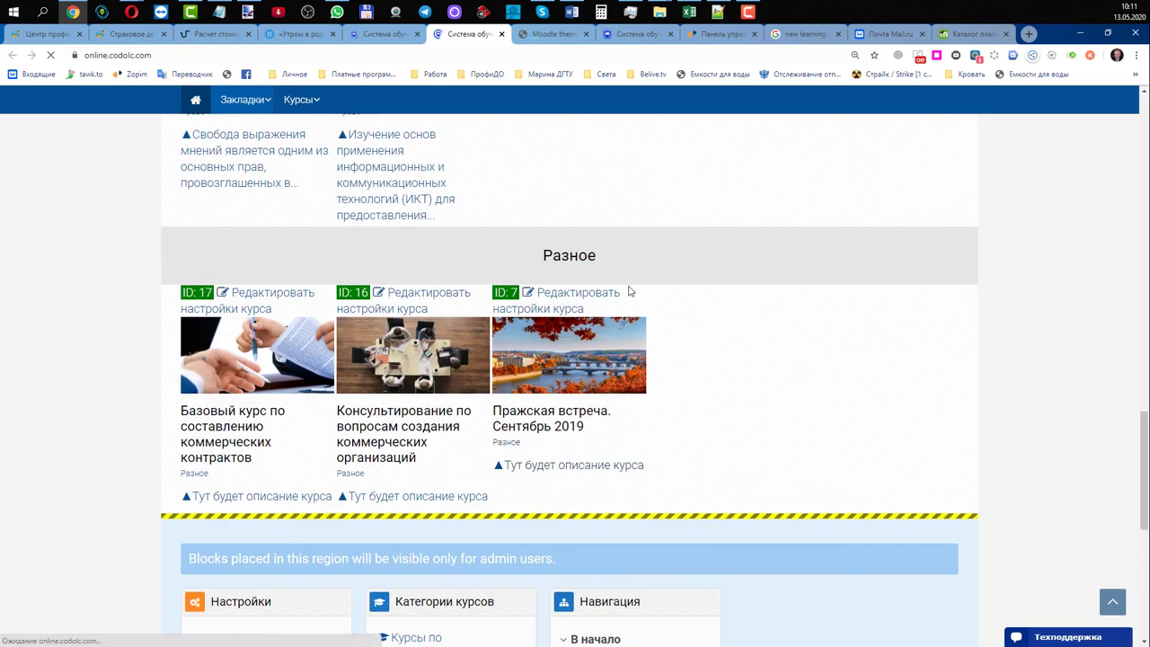